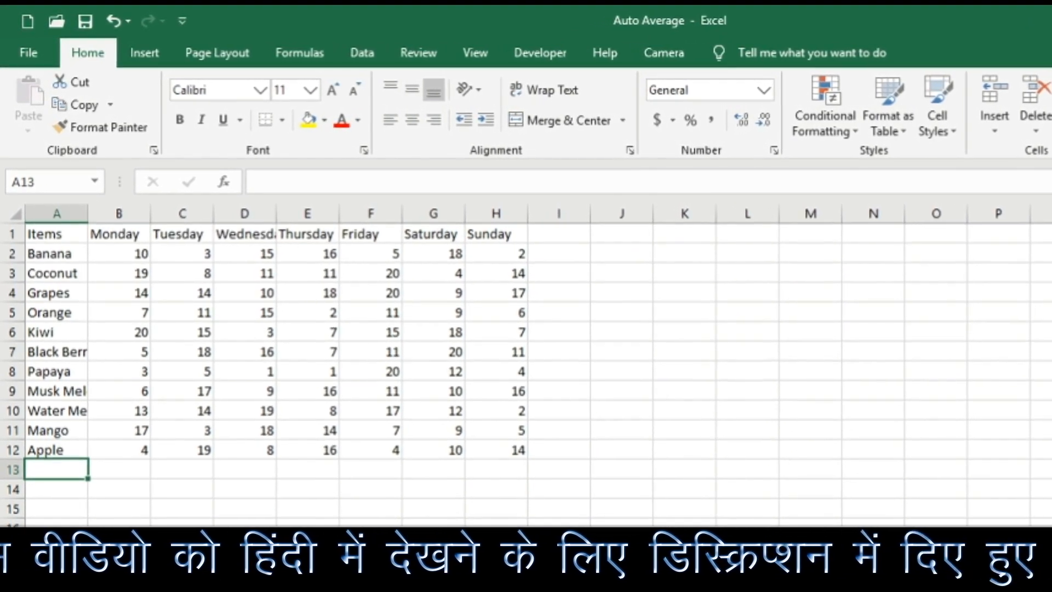
Examine the item names in column A and the weekday headers across row 1.
key(Up)
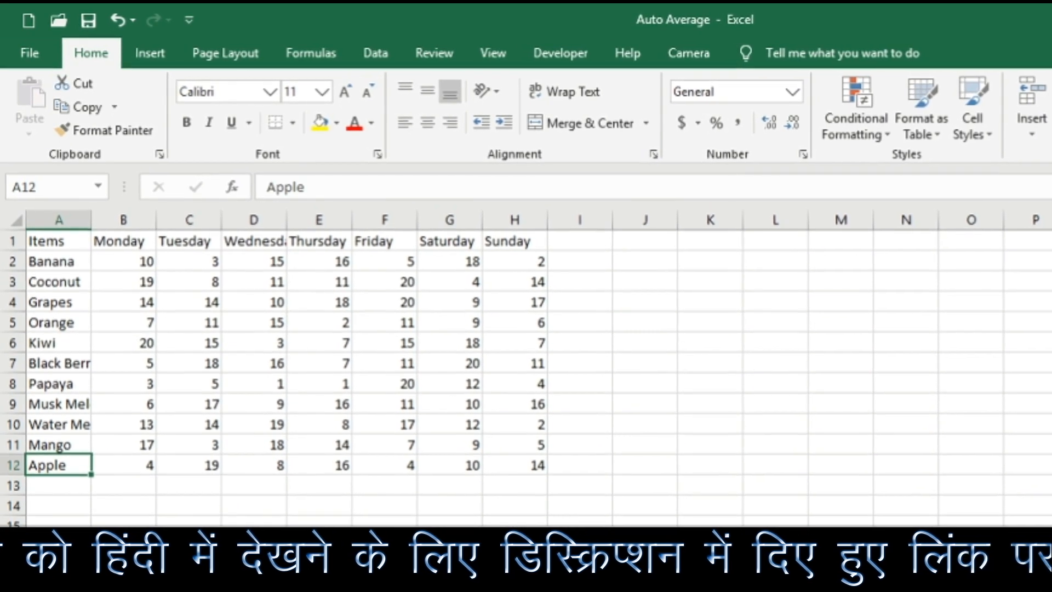
key(ctrl+Up)
key(ctrl+Right)
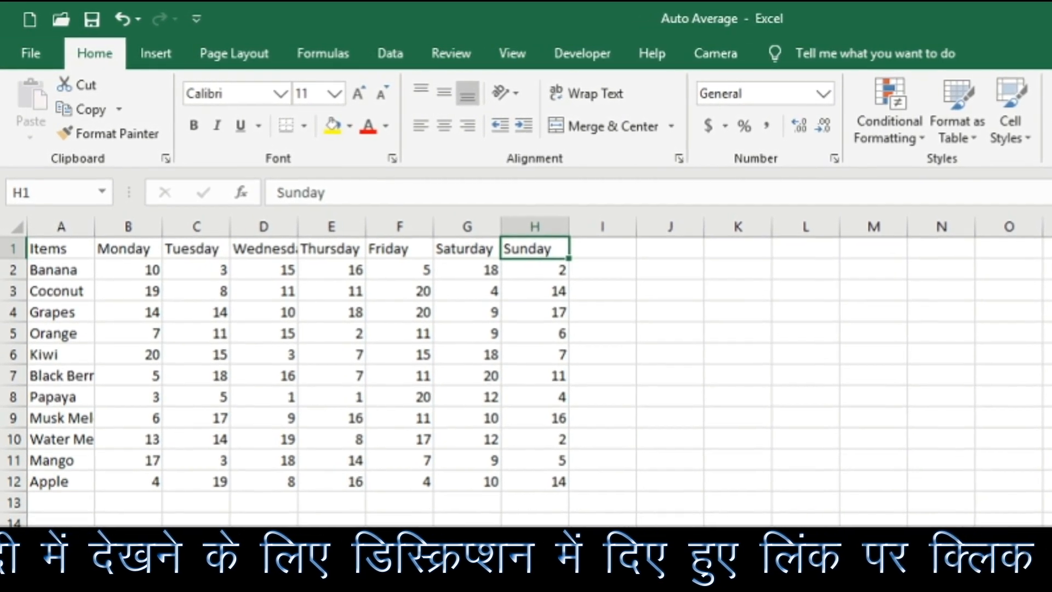
key(ctrl+Left)
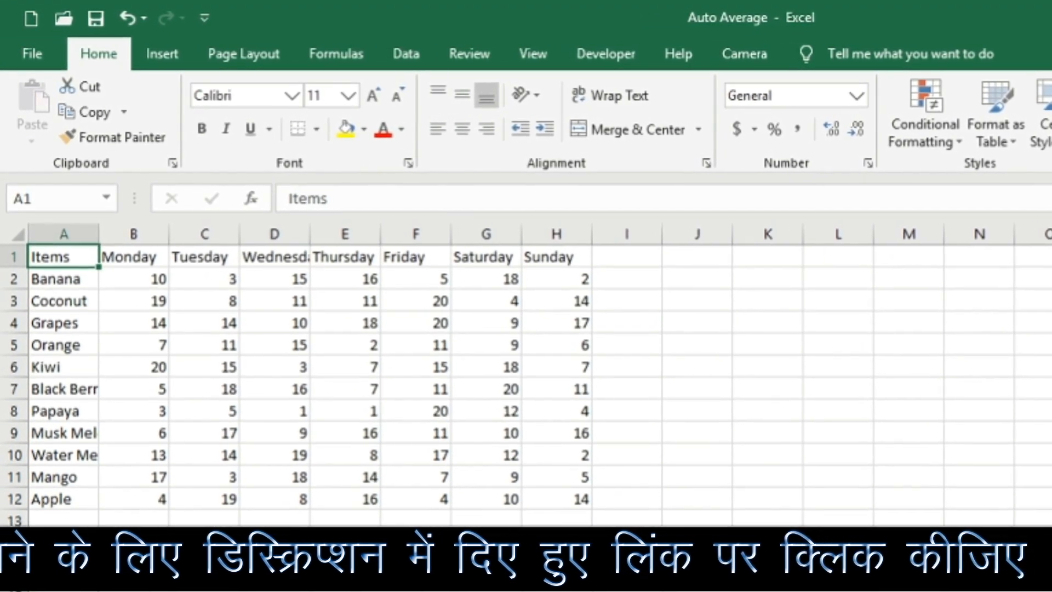
key(ctrl+Down)
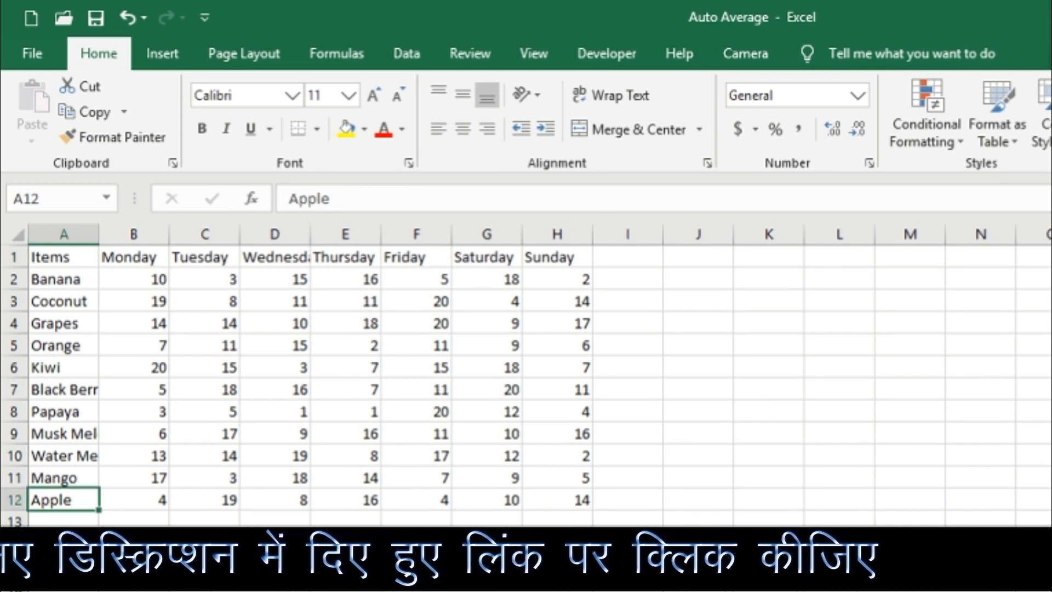
key(ctrl+Up)
key(ctrl+Right)
key(Left)
key(Left)
key(Left)
key(Left)
key(Left)
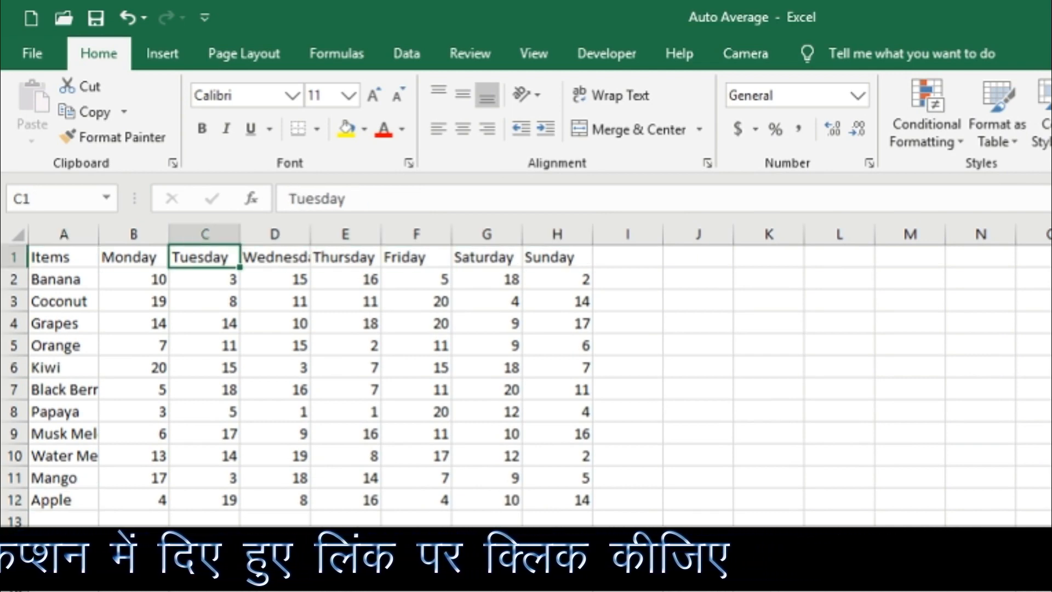
key(Left)
Review the daily values across the Banana row and down the Monday column to row 12.
key(Down)
key(ctrl+Right)
key(Left)
key(Left)
key(Left)
key(Left)
key(Left)
key(Left)
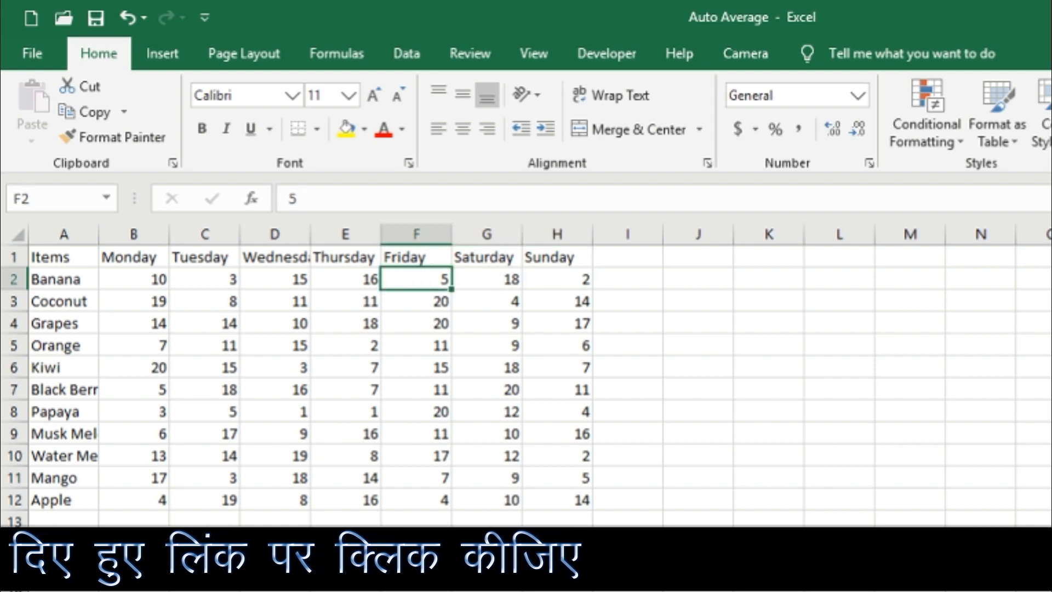
key(ctrl+Down)
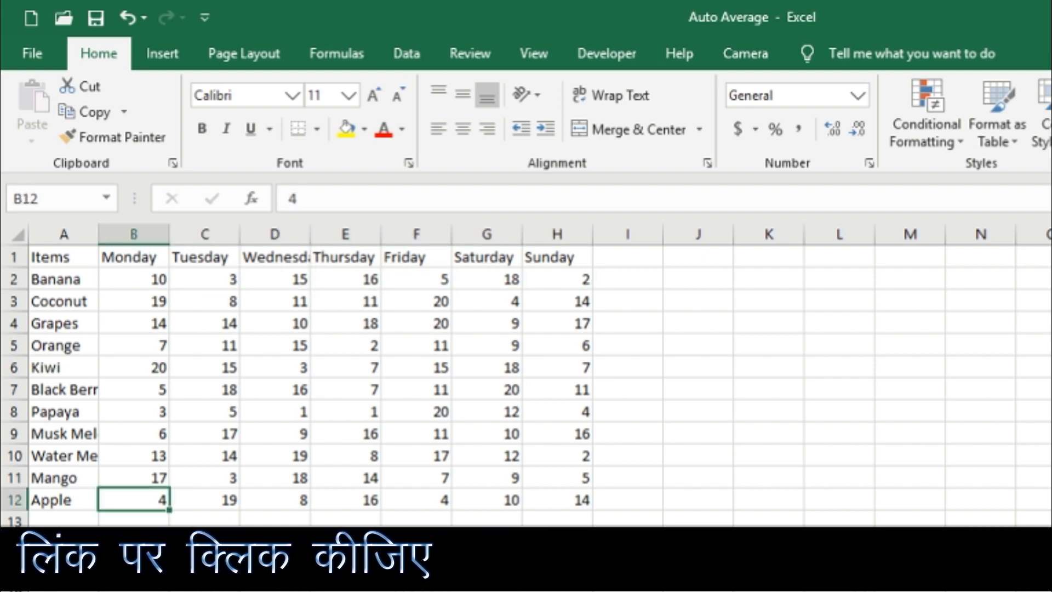
key(Down)
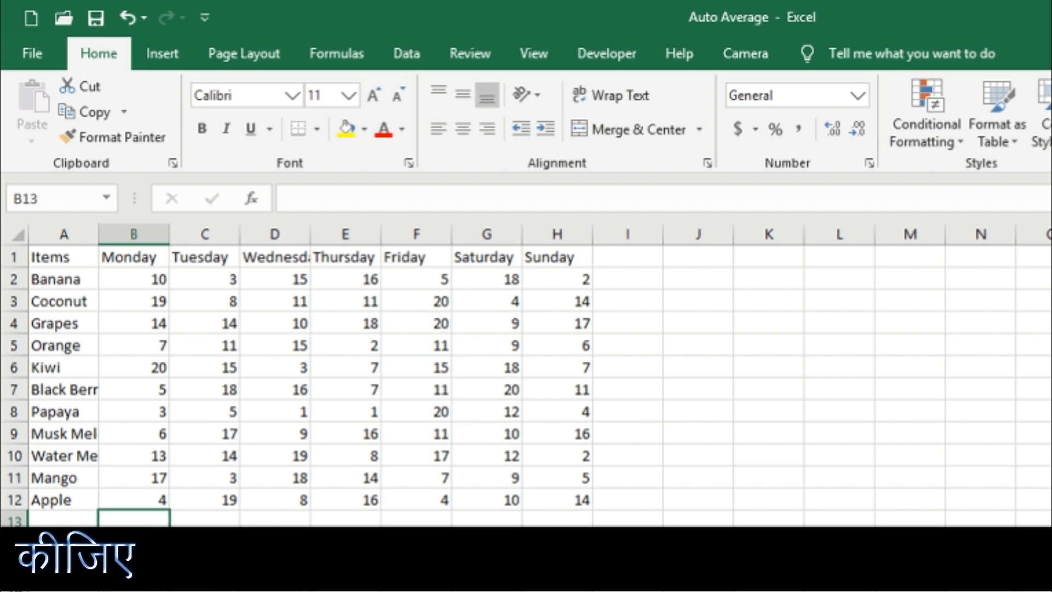
key(Up)
key(ctrl+Up)
key(Down)
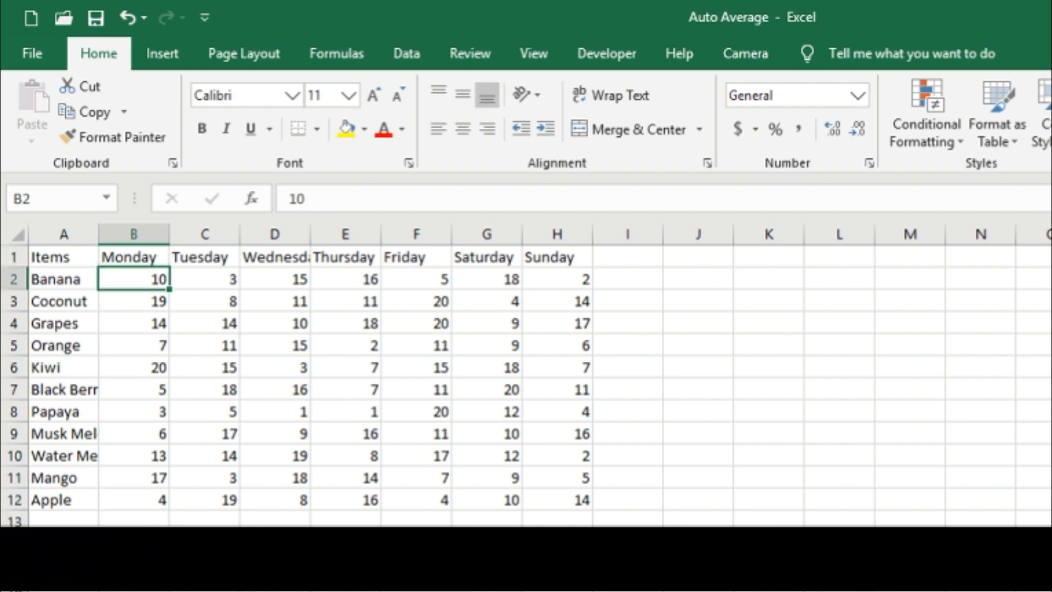
Enter the formula =B2+C2+D2+E2+F2+G2+H2 in cell I2 to add up Banana's daily values.
key(ctrl+Right)
key(Right)
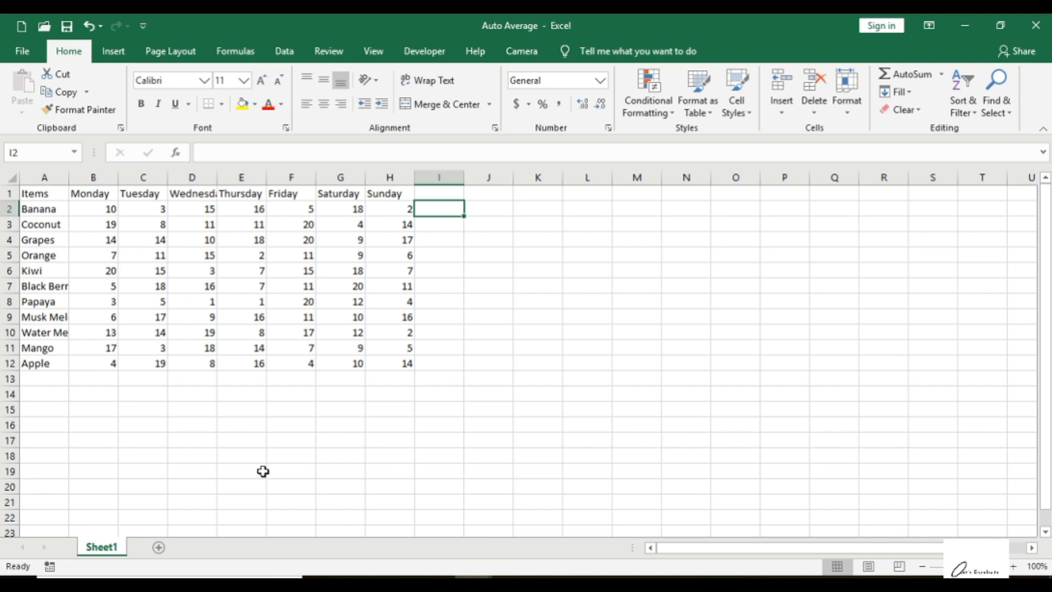
text(=)
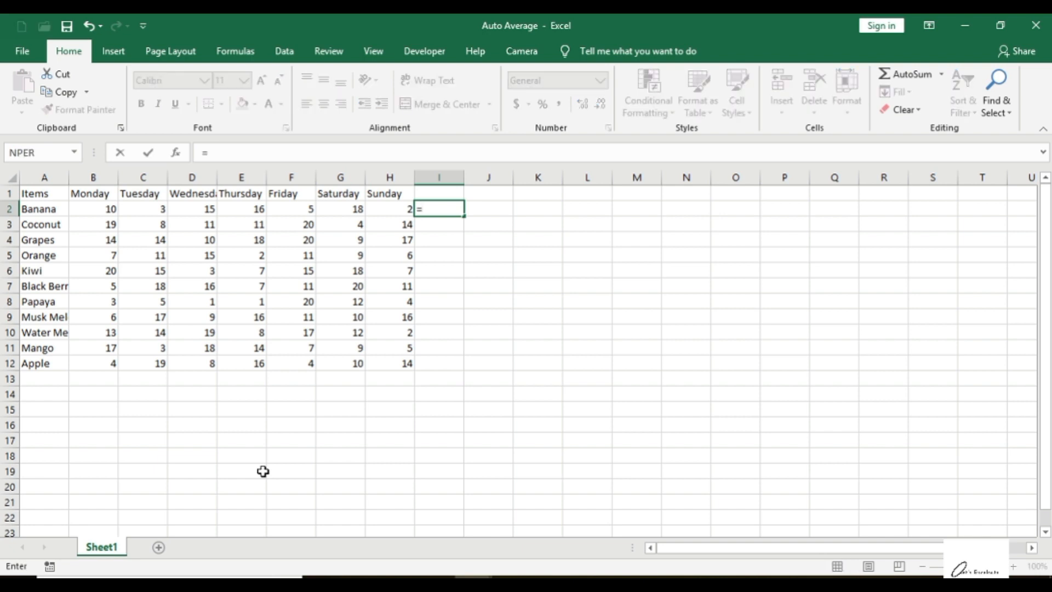
key(Left)
key(Left)
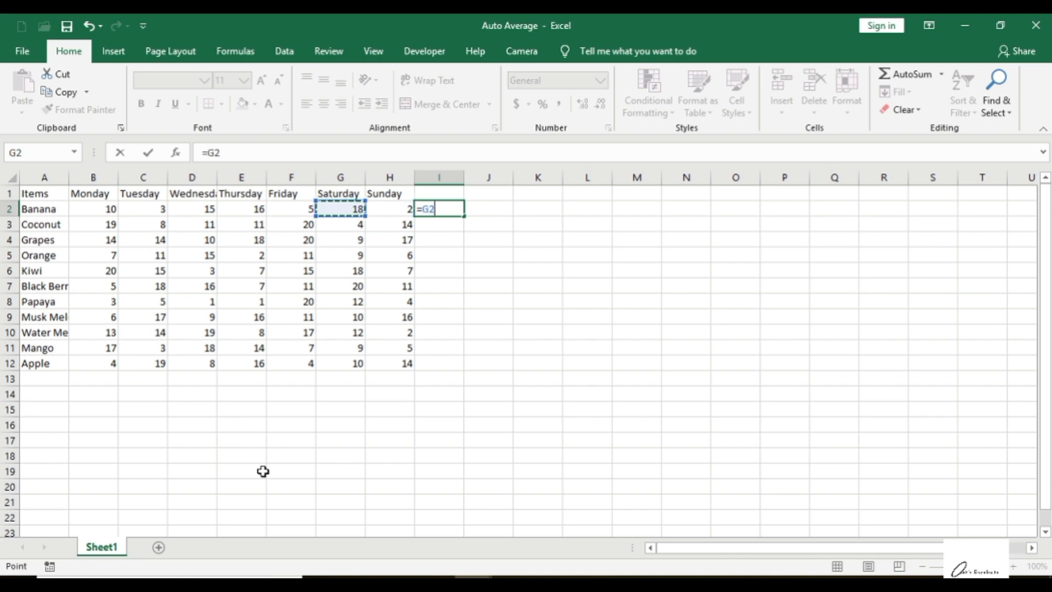
key(Left)
key(Left)
key(Left)
key(Left)
key(Left)
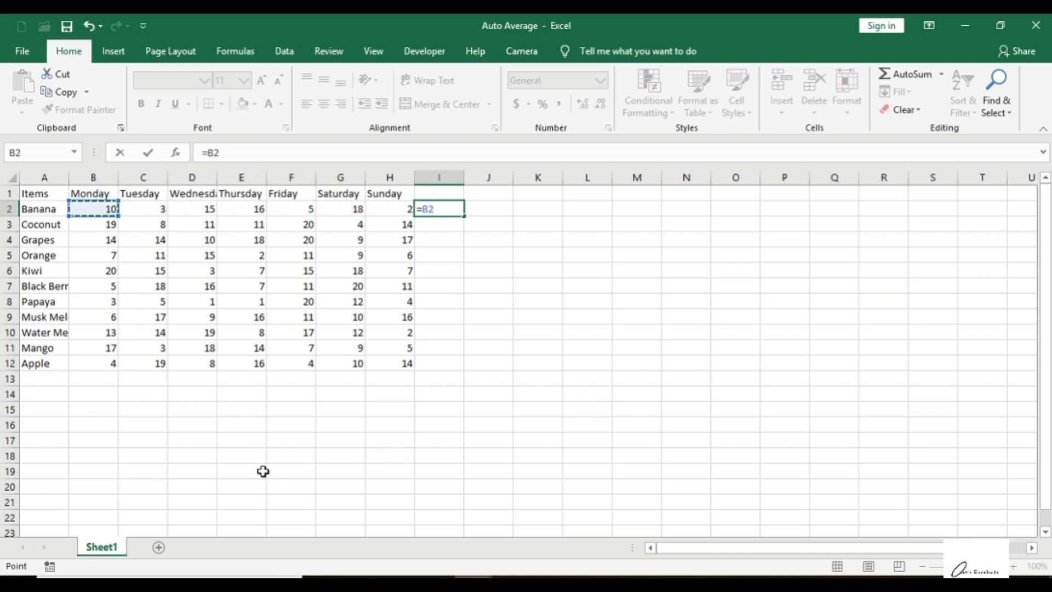
text(+)
key(Left)
key(Left)
key(Left)
key(Left)
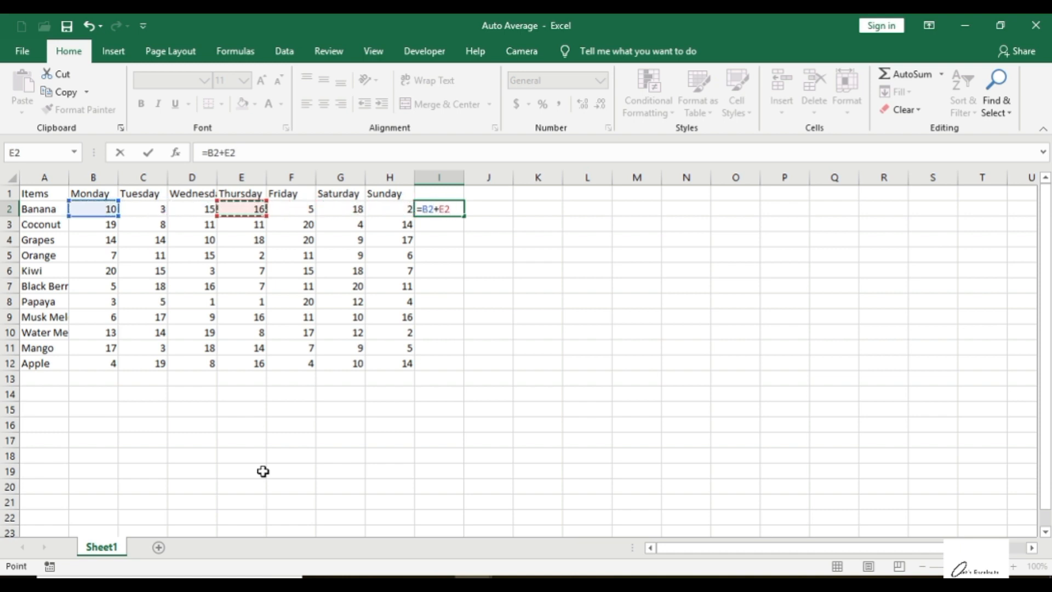
key(Left)
key(Left)
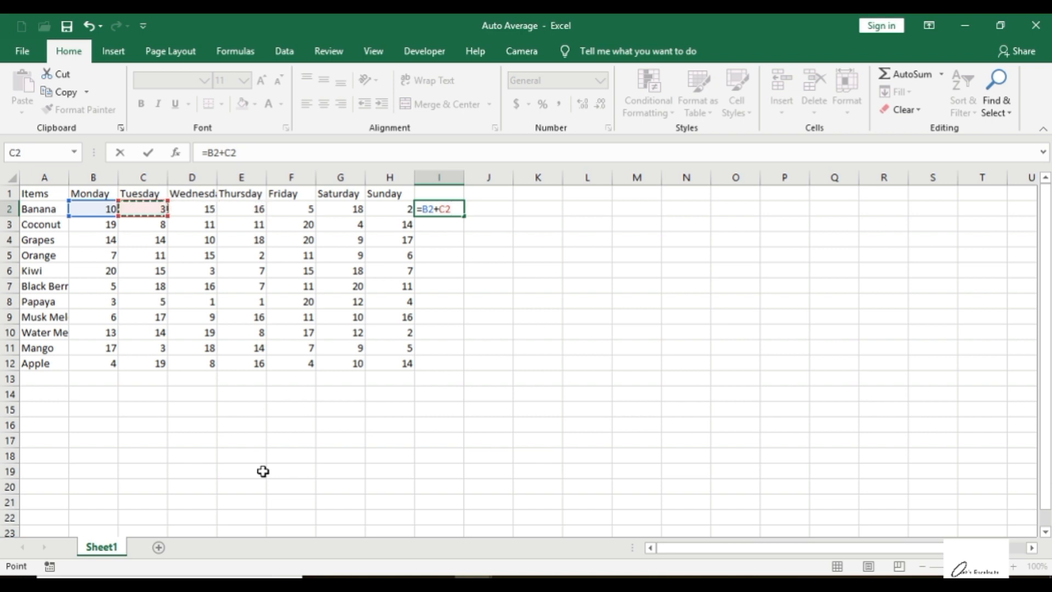
text(+)
key(Left)
key(Left)
key(Left)
key(Left)
key(Left)
text(+)
key(Left)
key(Left)
key(Left)
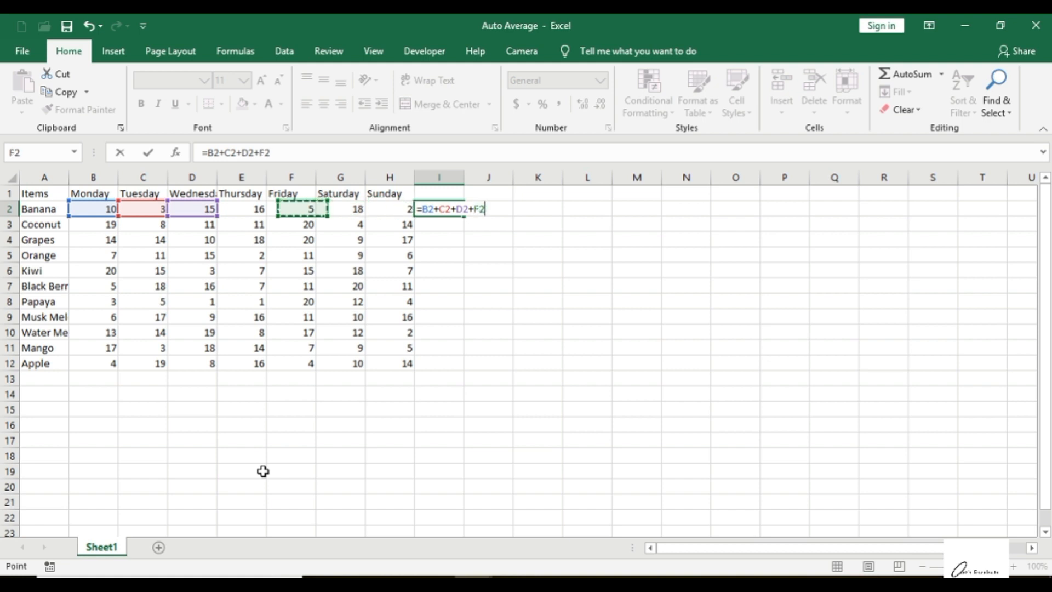
key(Left)
text(+)
key(Left)
key(Left)
key(Left)
text(+)
key(Left)
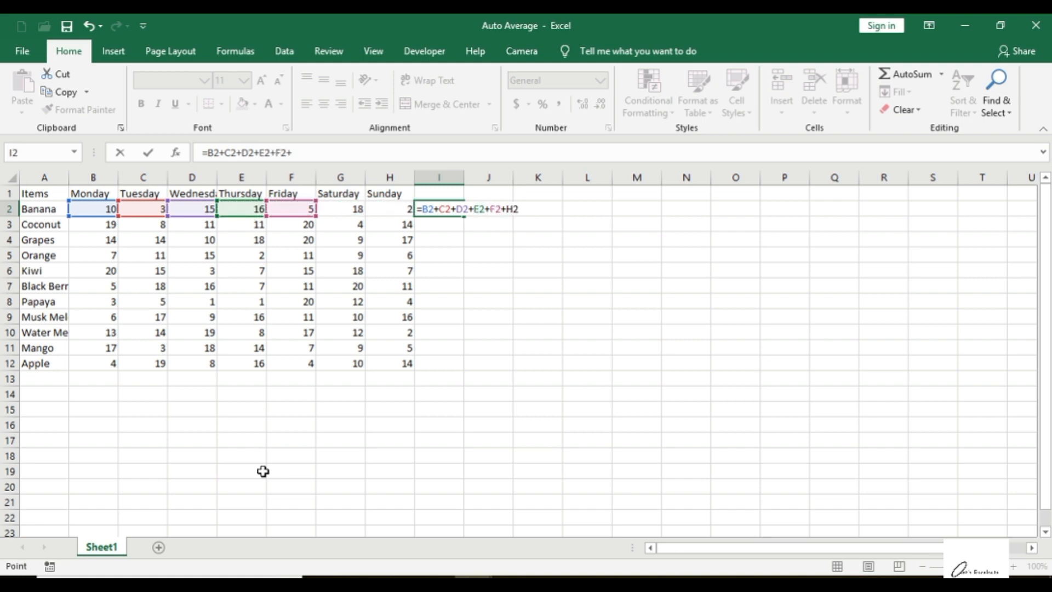
key(Left)
text(+)
key(Left)
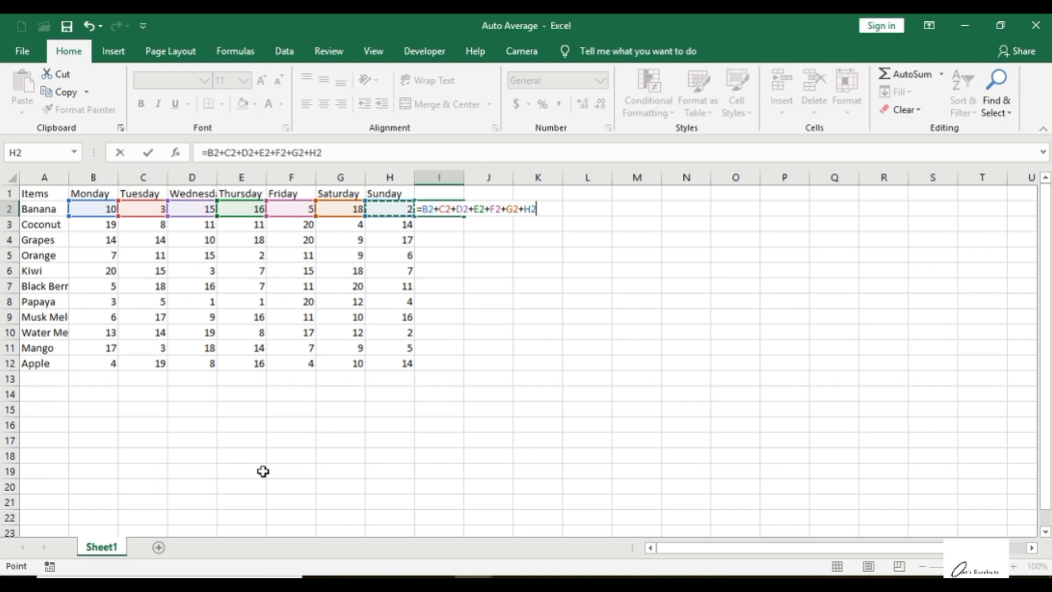
key(Return)
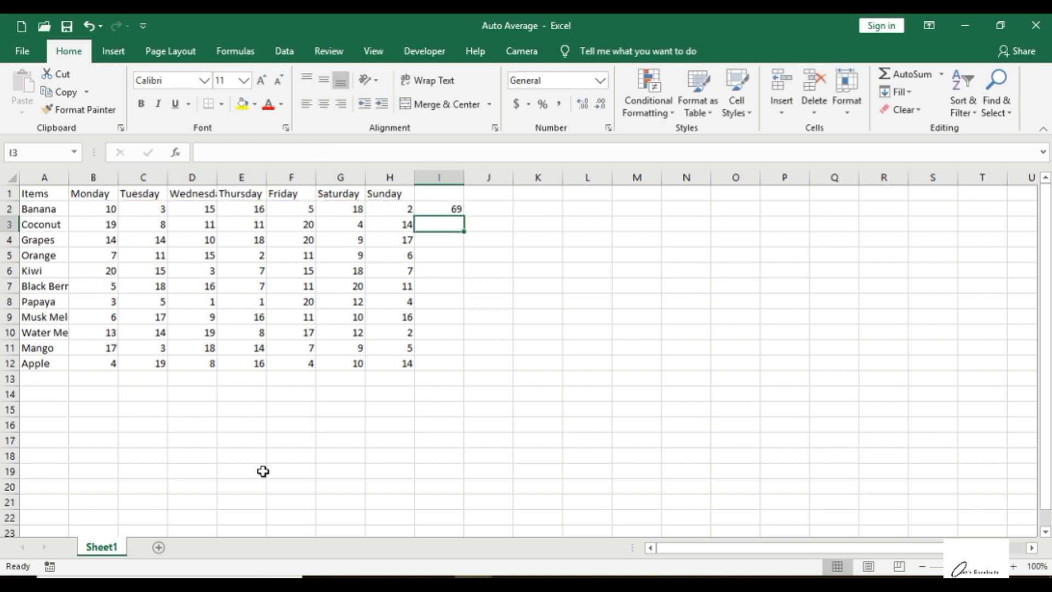
Select Banana's daily values in B2:H2 to check how many numbers they contain.
key(Up)
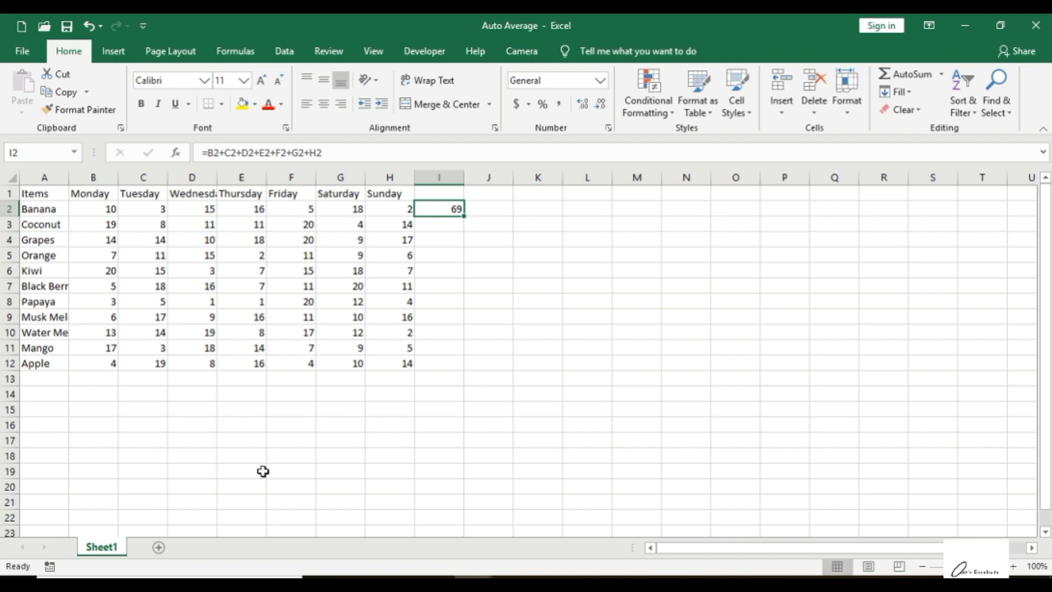
key(Left)
key(shift+Left)
key(shift+Left)
key(shift+Left)
key(shift+Left)
key(shift+Left)
key(shift+Left)
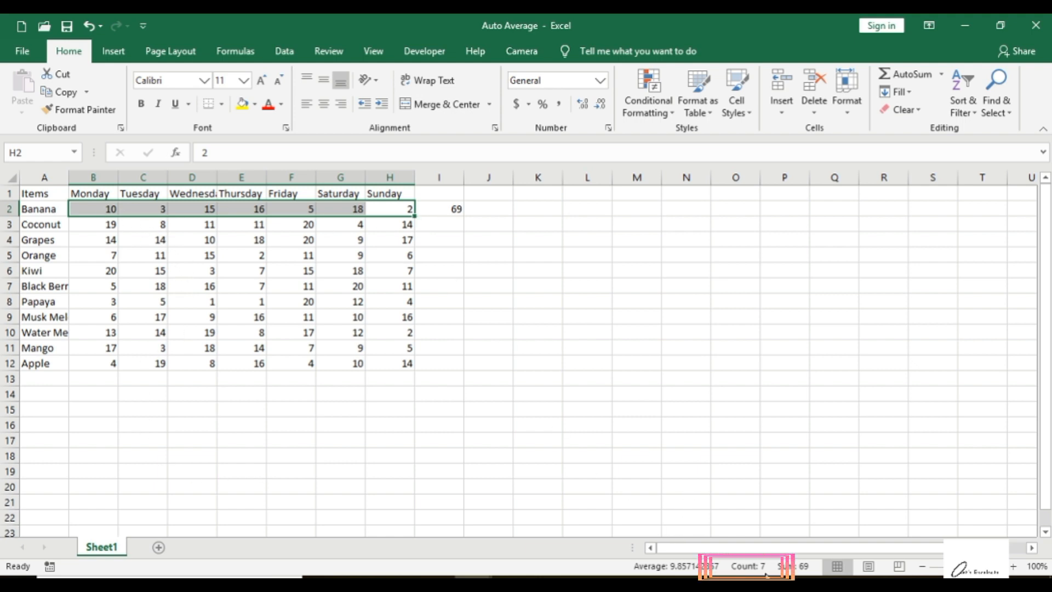
Append /7 to the end of the addition formula in cell I2.
click(467, 209)
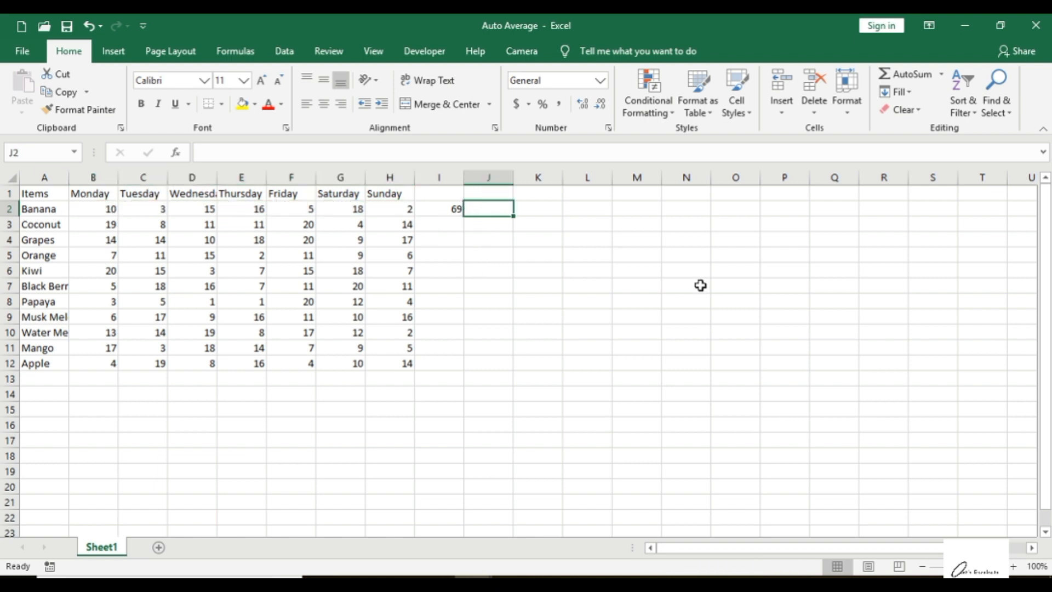
key(Left)
key(F2)
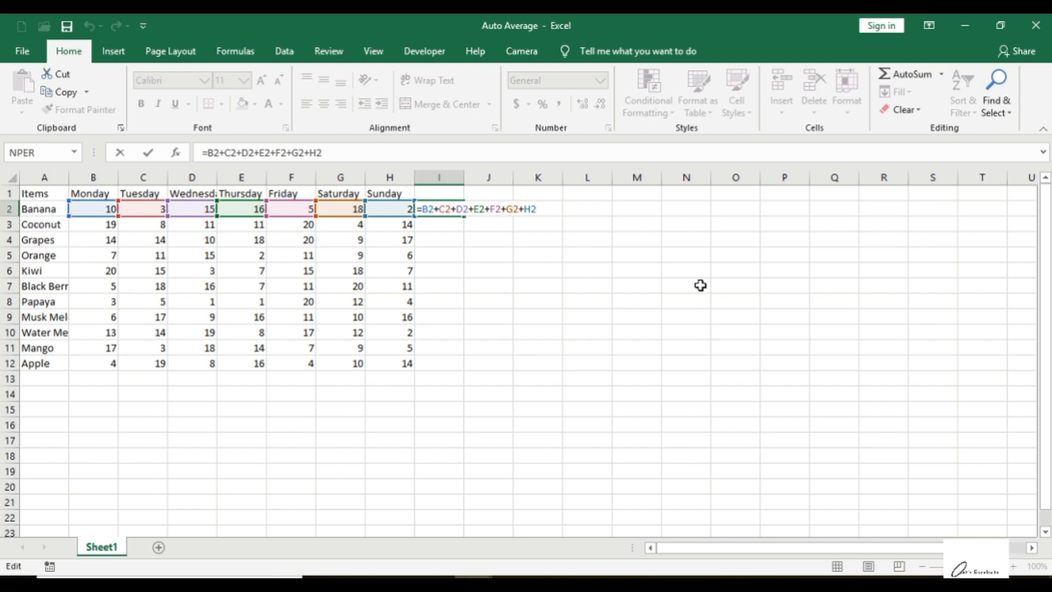
text(/7)
key(ctrl+Return)
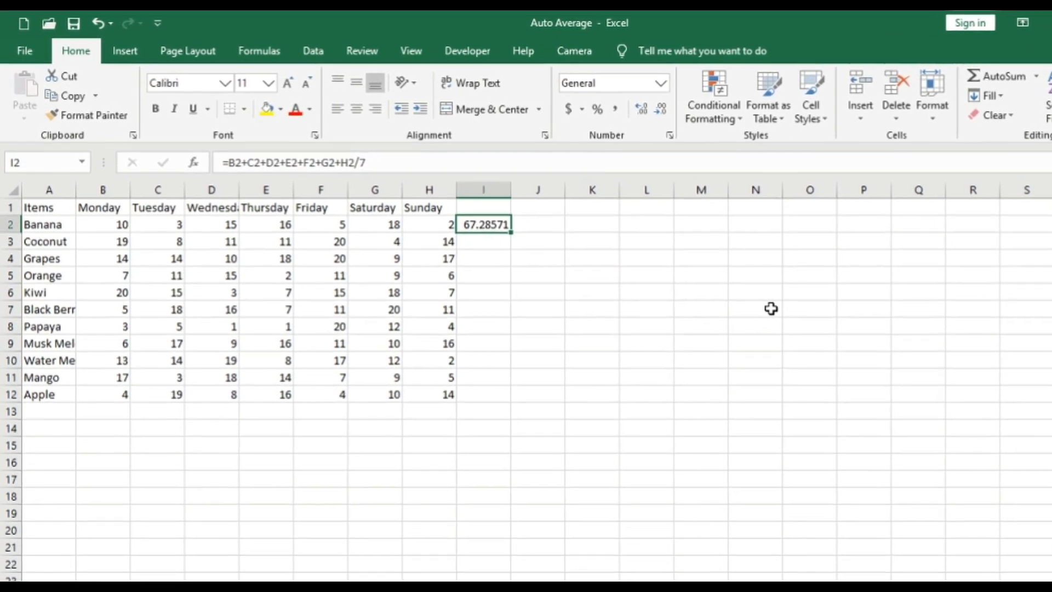
Enclose the addition in cell I2 in parentheses, making the formula =(B2+C2+D2+E2+F2+G2+H2)/7.
key(F2)
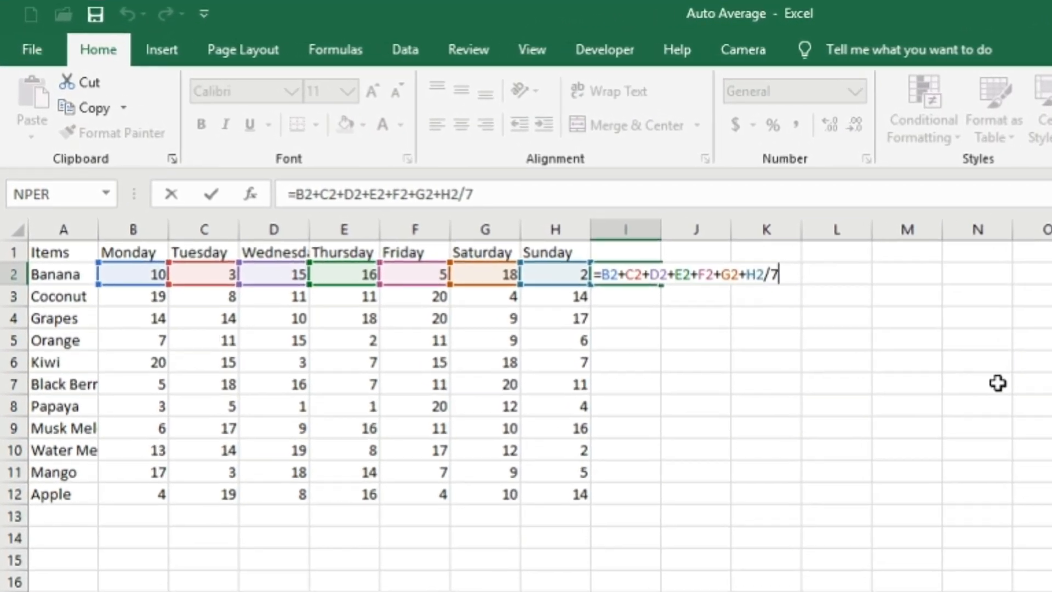
key(shift+Tab)
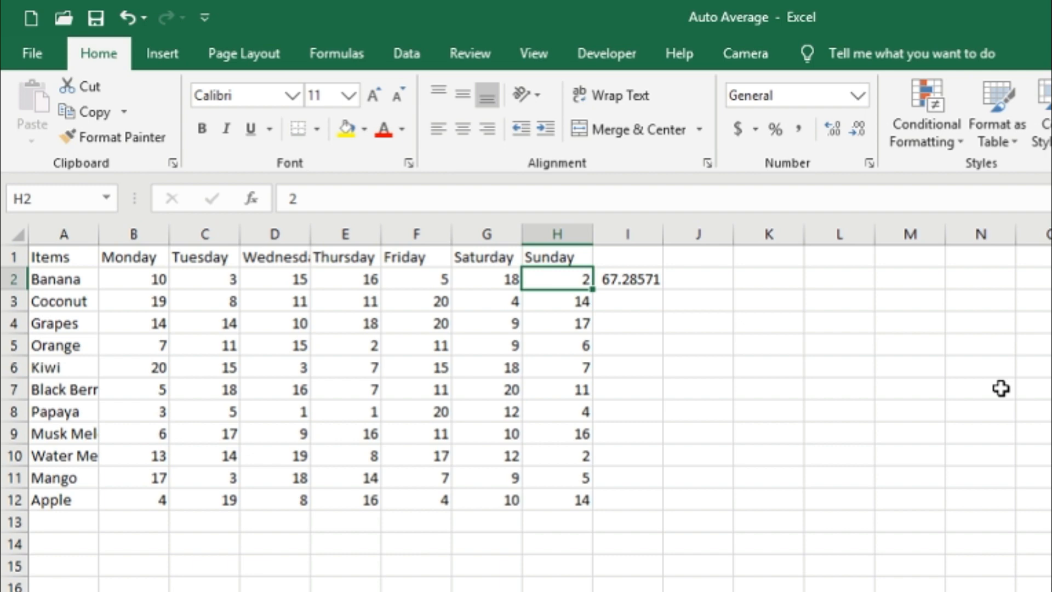
key(Right)
key(F2)
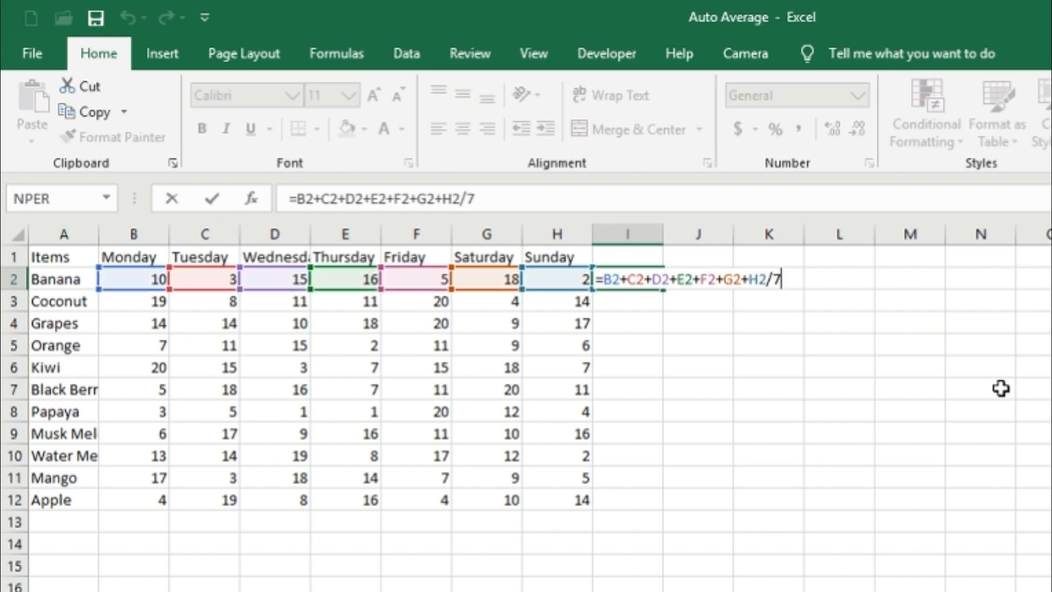
key(Left)
key(Left)
text())
key(Left)
key(Left)
key(Left)
key(Left)
key(Left)
key(Left)
key(Left)
key(Left)
key(Left)
key(Left)
key(Left)
key(Left)
key(Left)
key(Left)
key(Left)
key(Left)
key(Left)
key(Left)
key(Left)
key(Left)
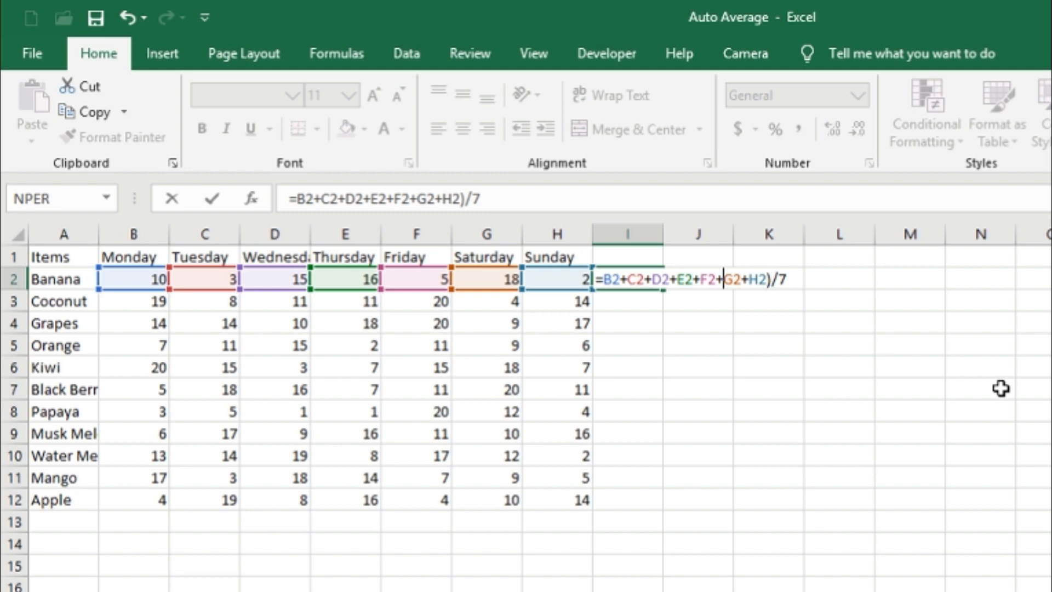
key(Right)
text(()
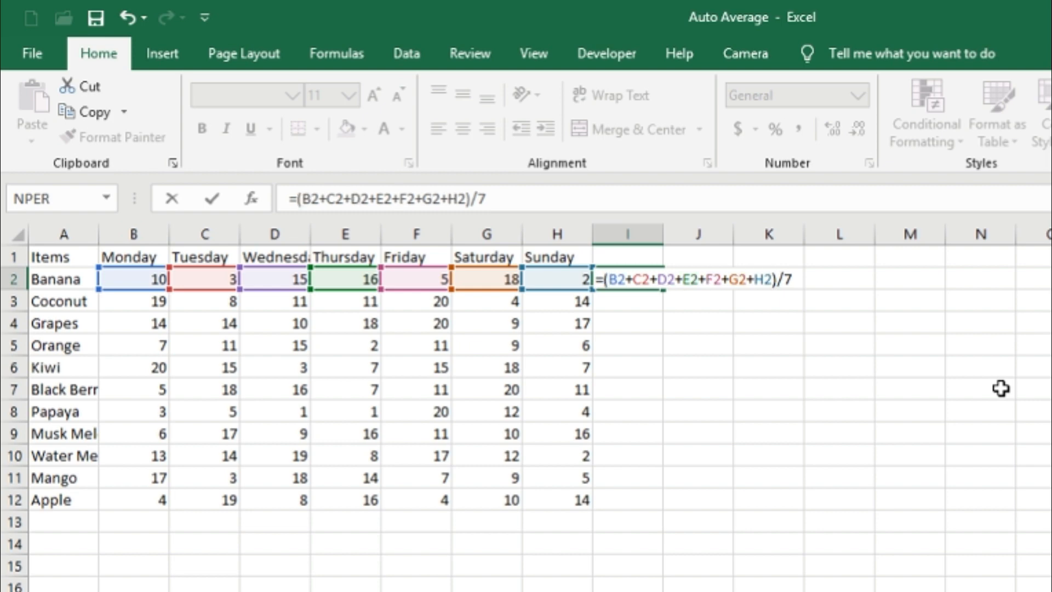
key(Return)
key(Up)
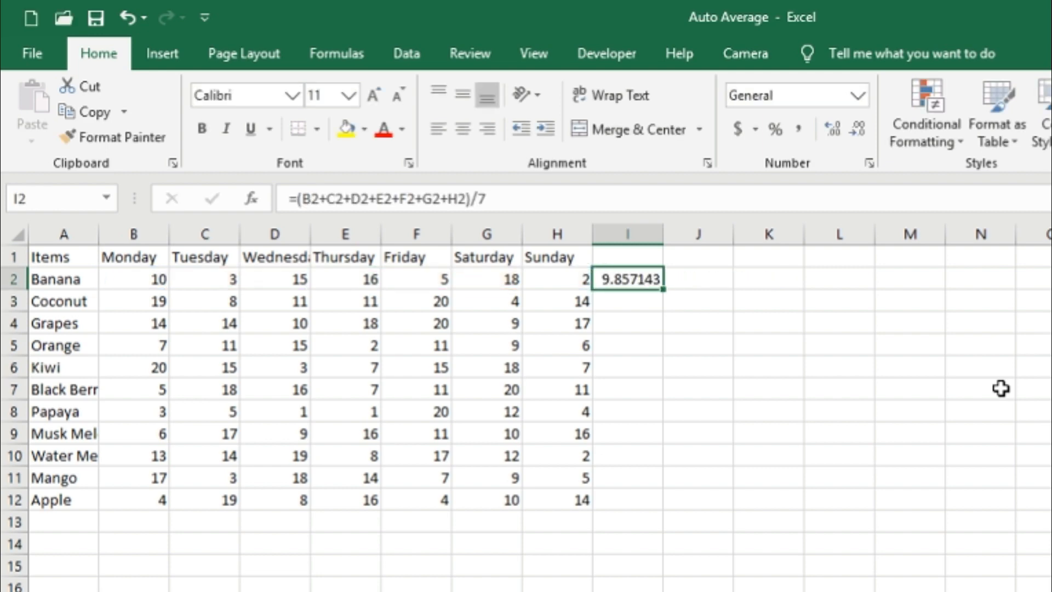
Fill the average formula from I2 down through I12 for all remaining items.
key(ctrl+c)
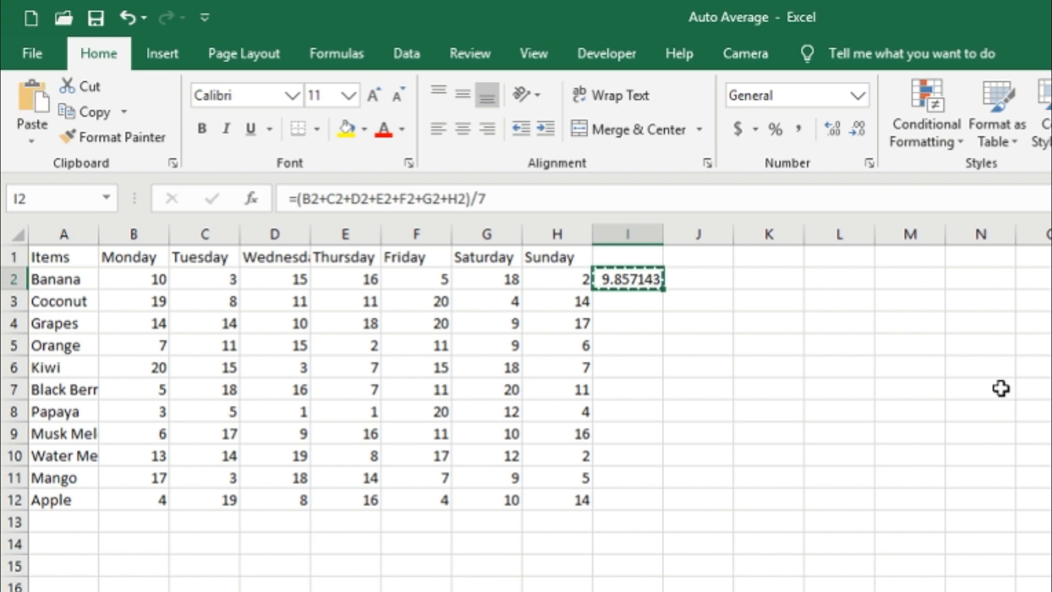
key(Escape)
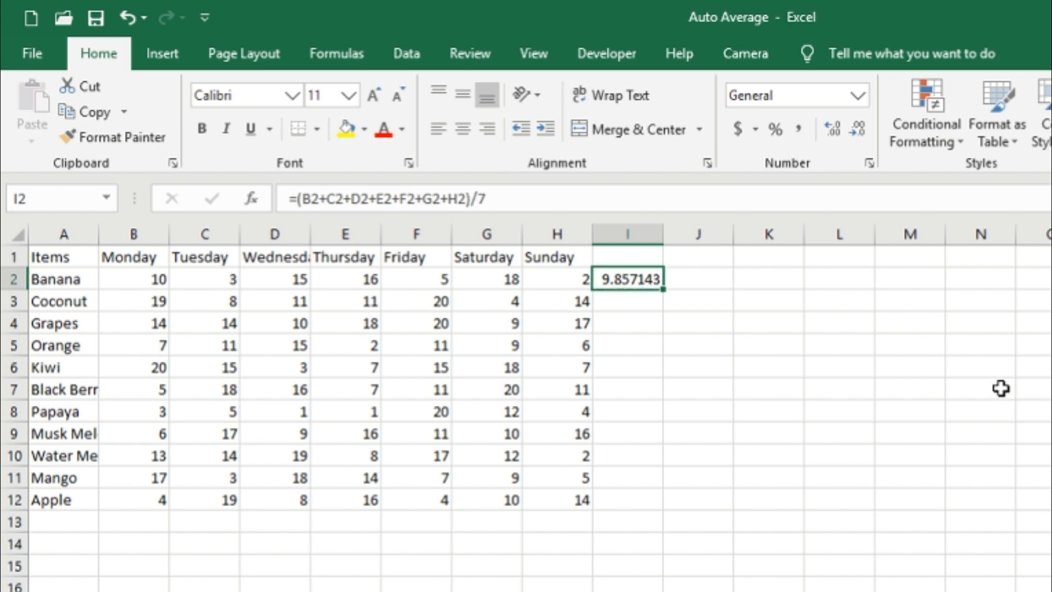
double_click(664, 290)
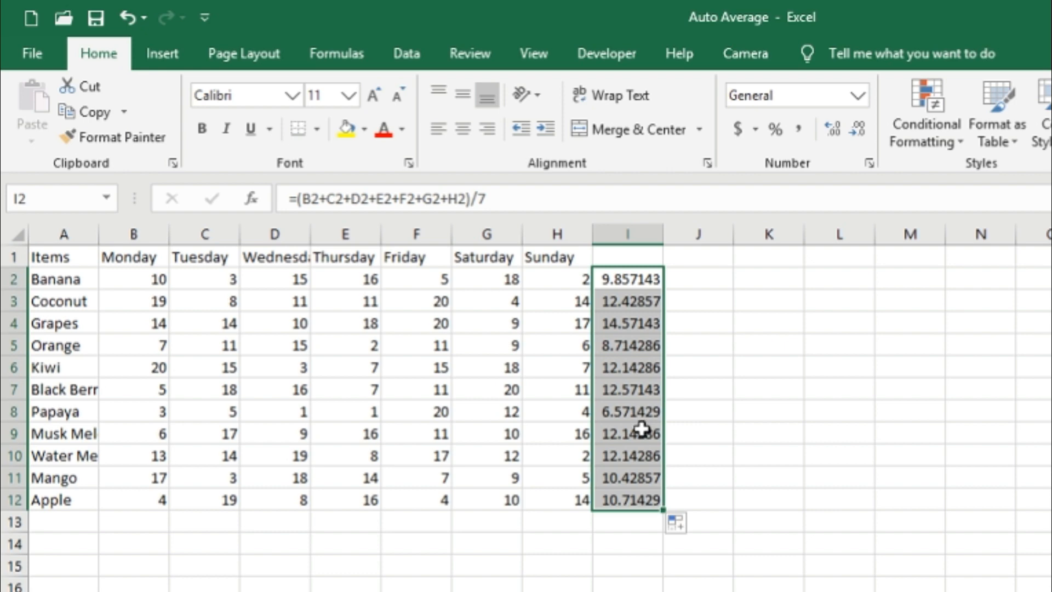
Reduce the averages in I2:I12 to three decimal places.
click(856, 129)
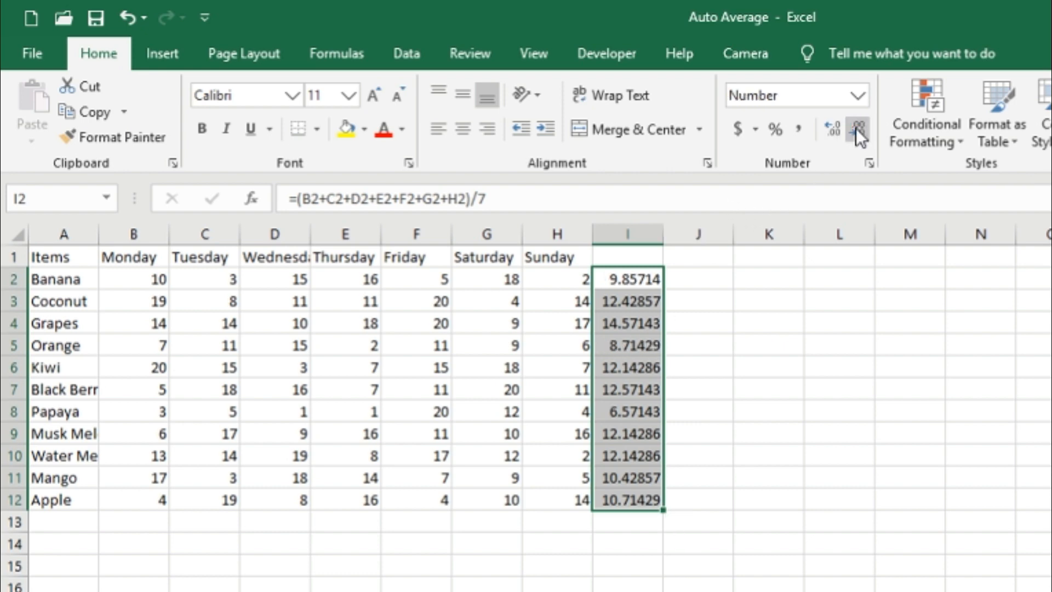
click(856, 127)
click(856, 129)
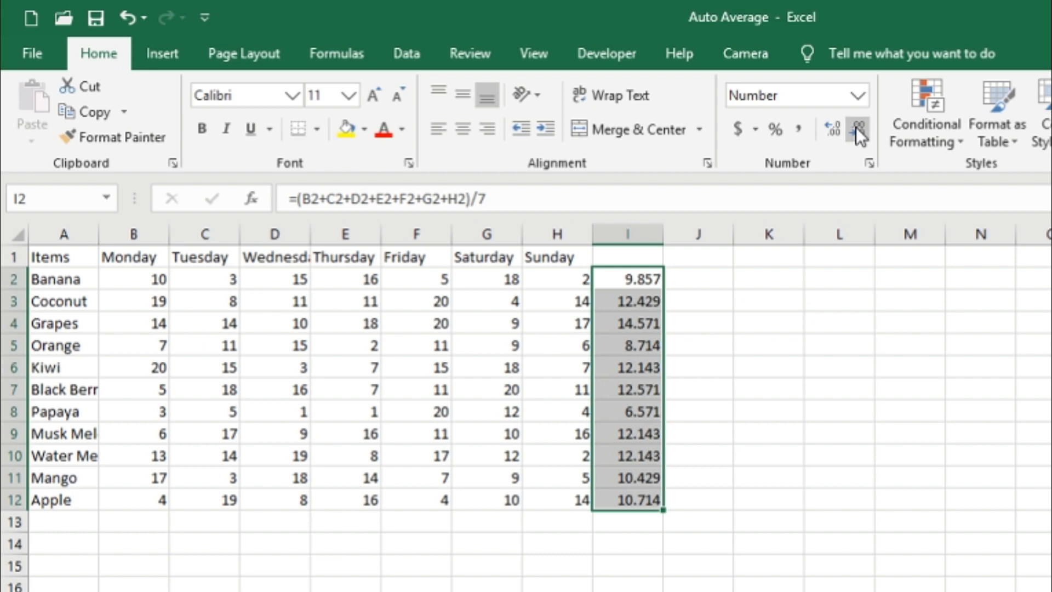
Reduce the averages in I2:I12 to whole numbers with no decimal places.
click(858, 131)
click(857, 131)
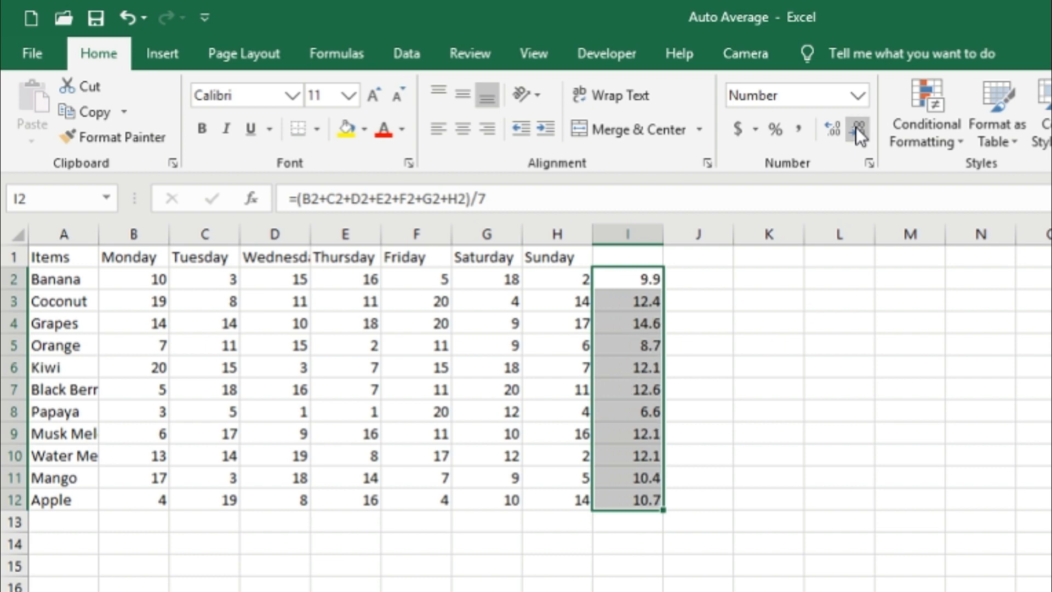
click(858, 132)
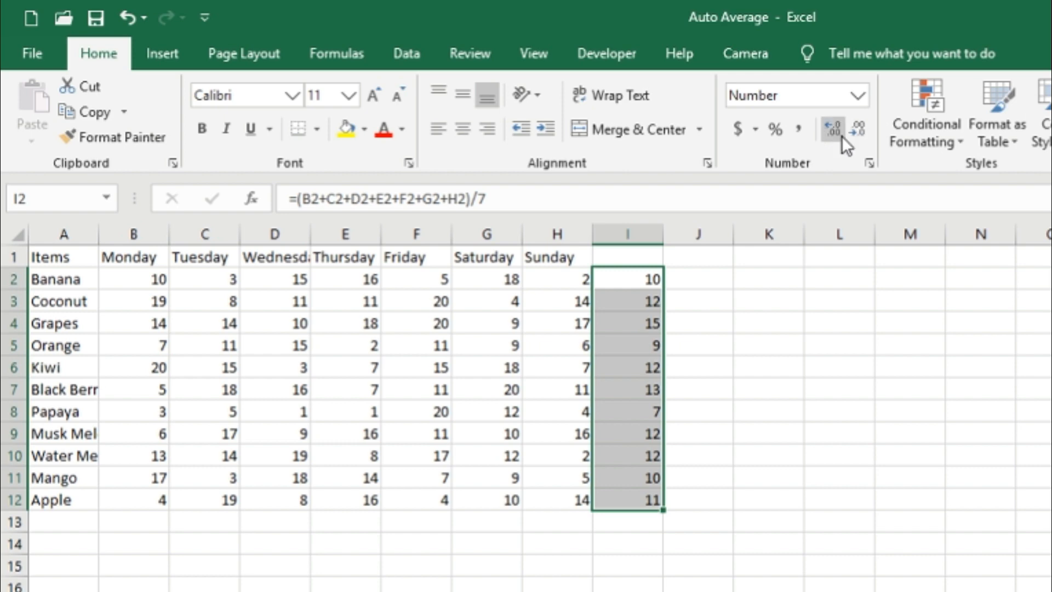
Increase the decimal places of the averages in I2:I12 to three and bring them back to whole numbers.
click(838, 134)
click(837, 134)
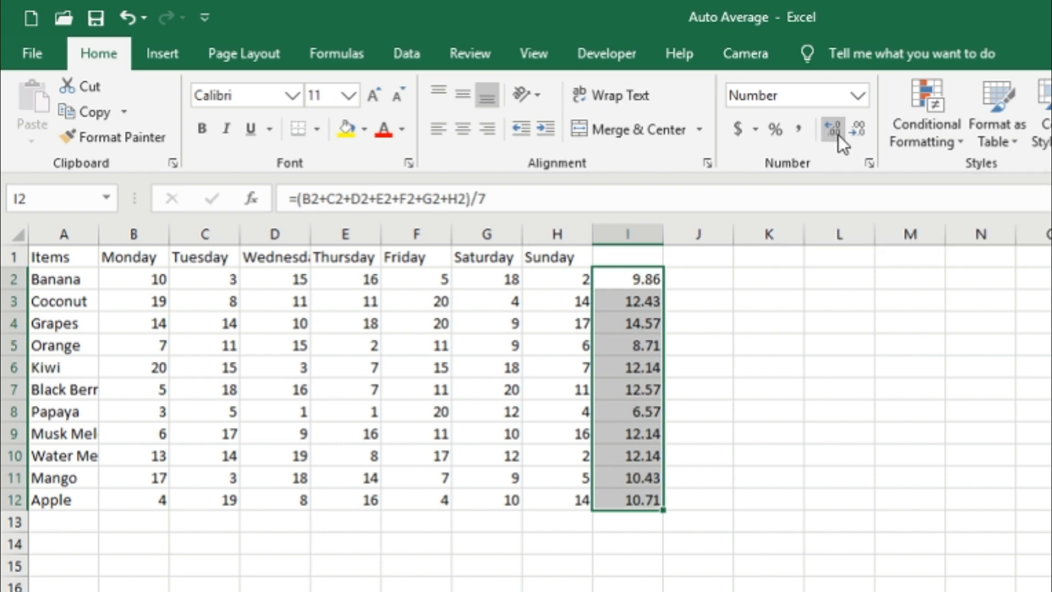
click(837, 134)
click(855, 131)
click(857, 137)
click(859, 132)
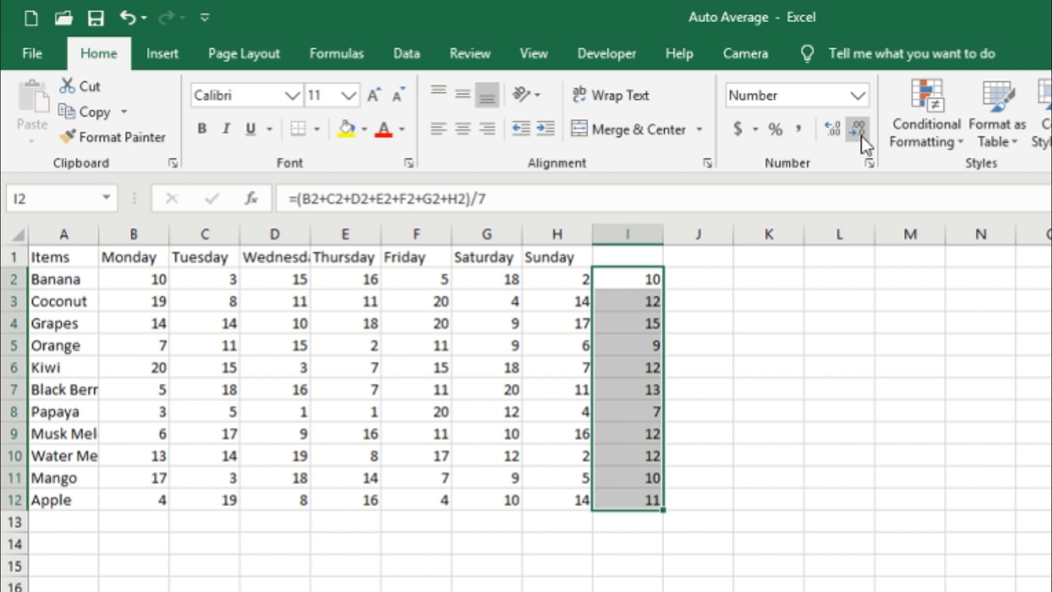
Enter an AutoSum Average for the Banana row in cell J2, accepting the suggested range B2:I2.
key(Up)
key(Down)
key(Right)
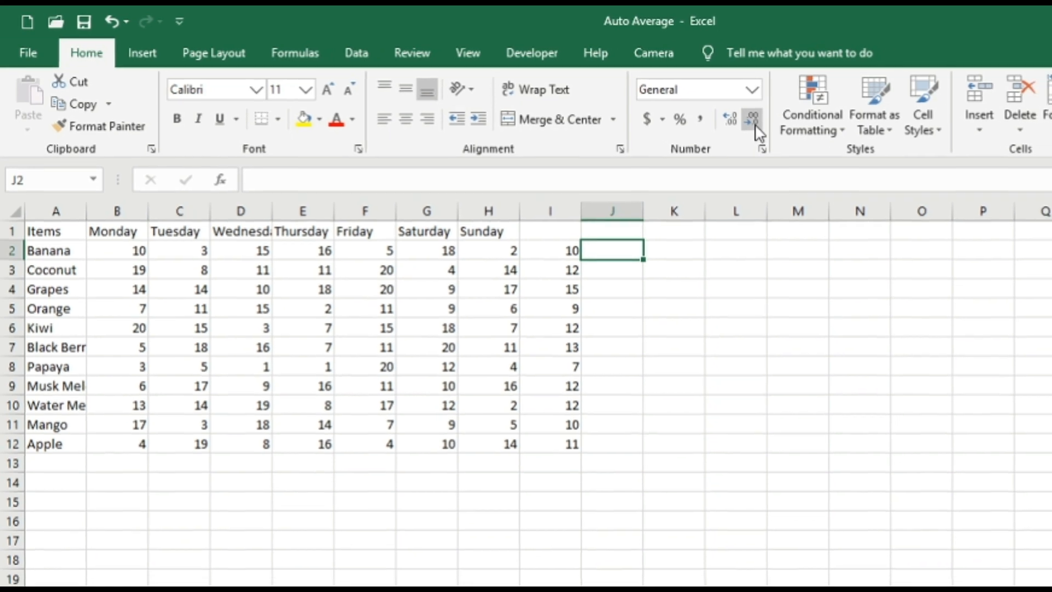
text(=)
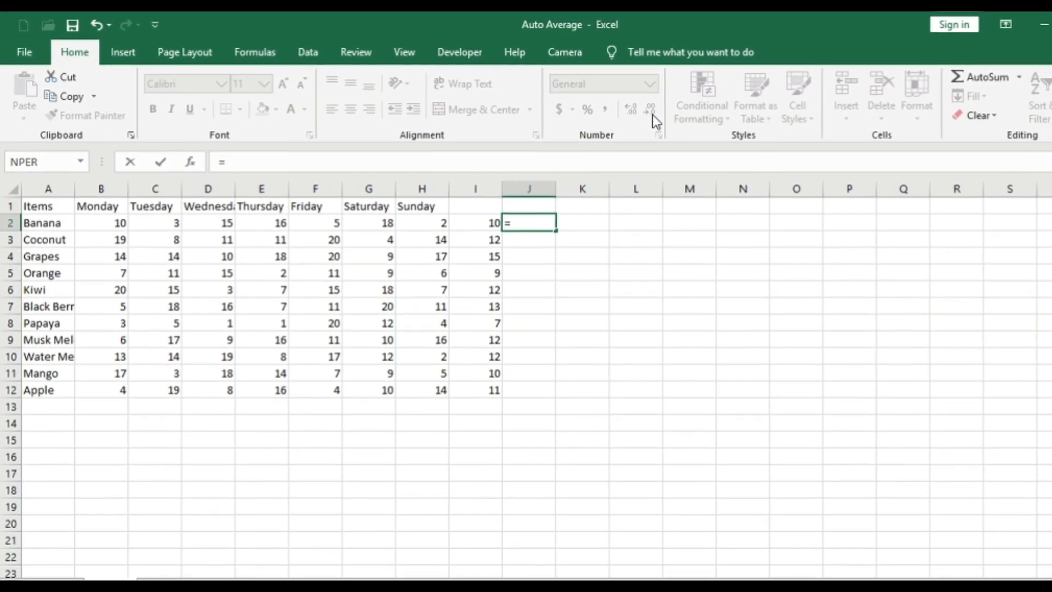
key(Escape)
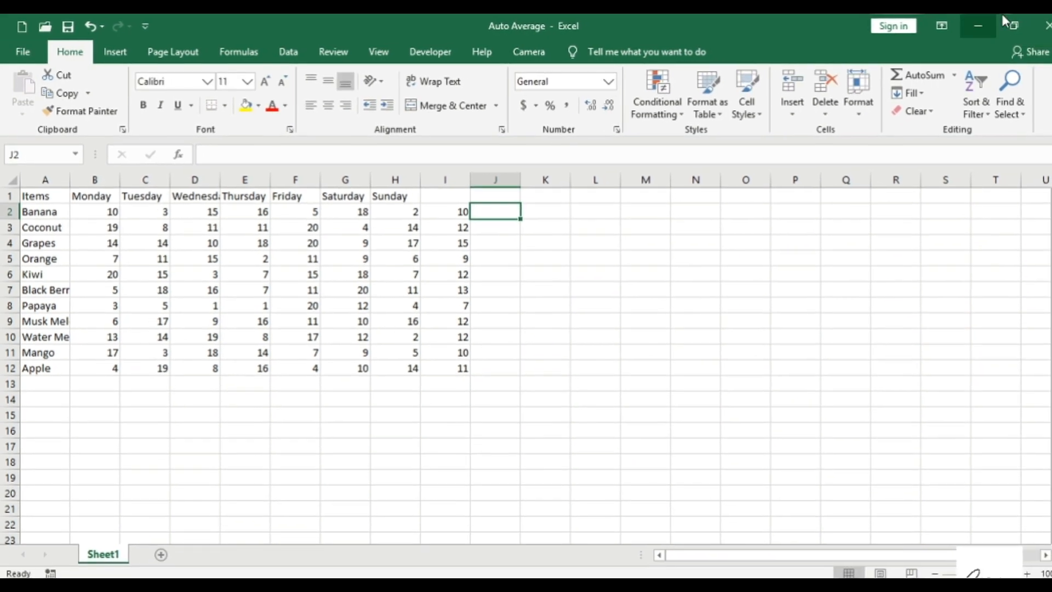
click(942, 74)
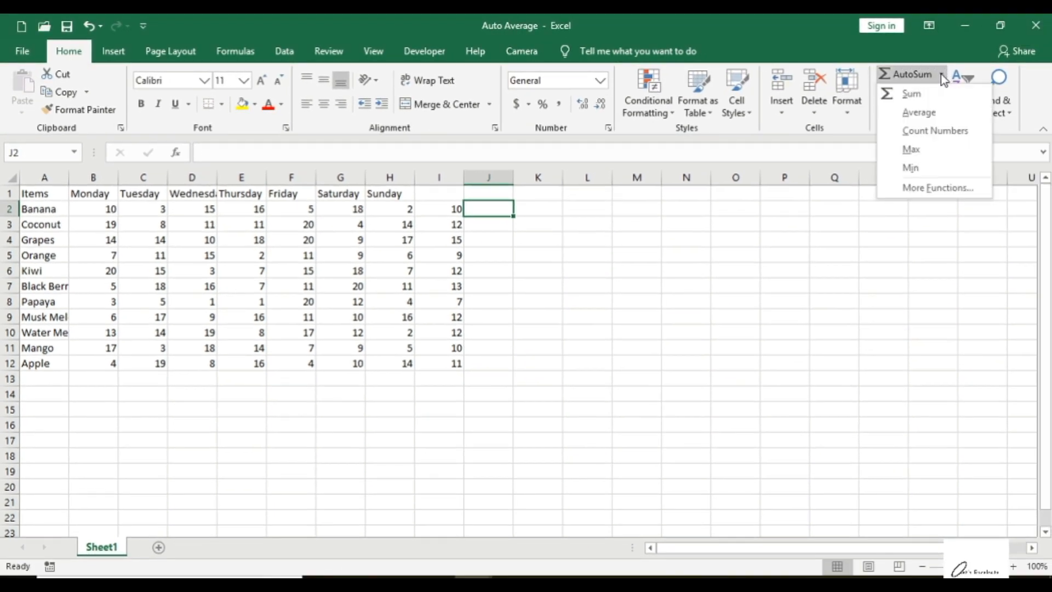
key(Escape)
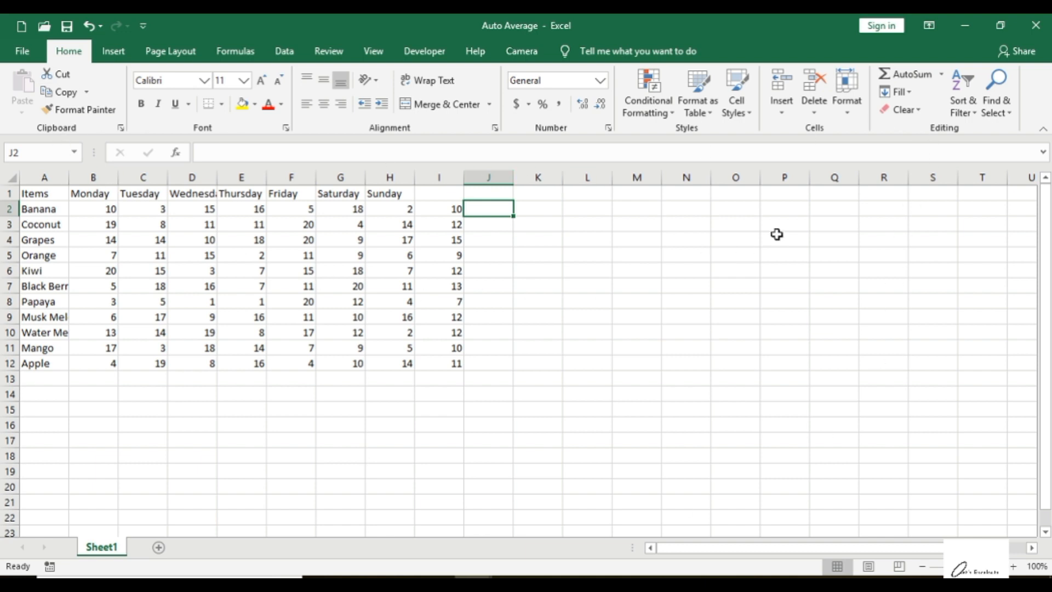
click(943, 75)
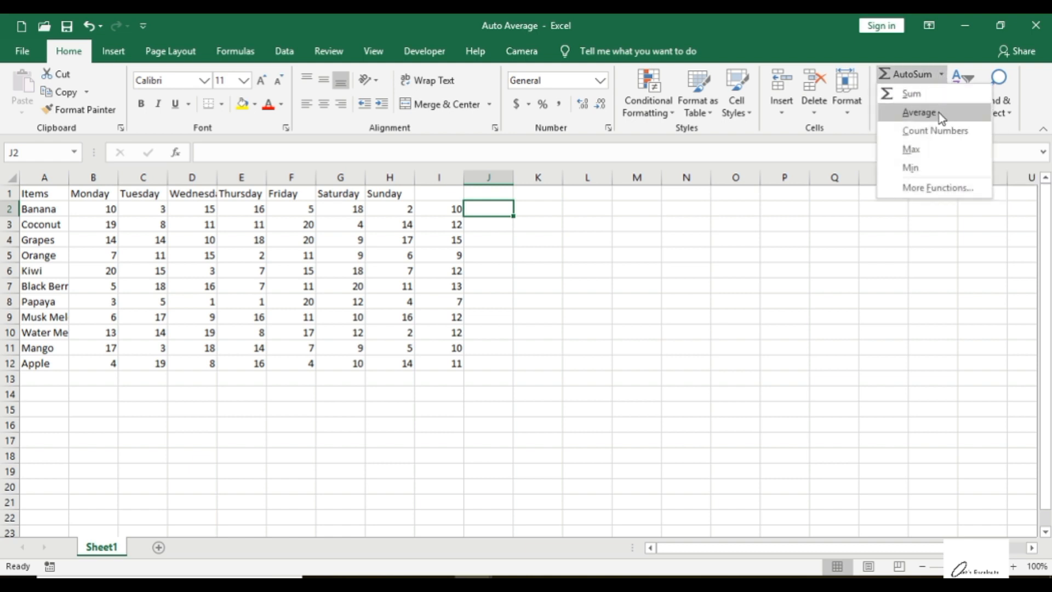
click(919, 112)
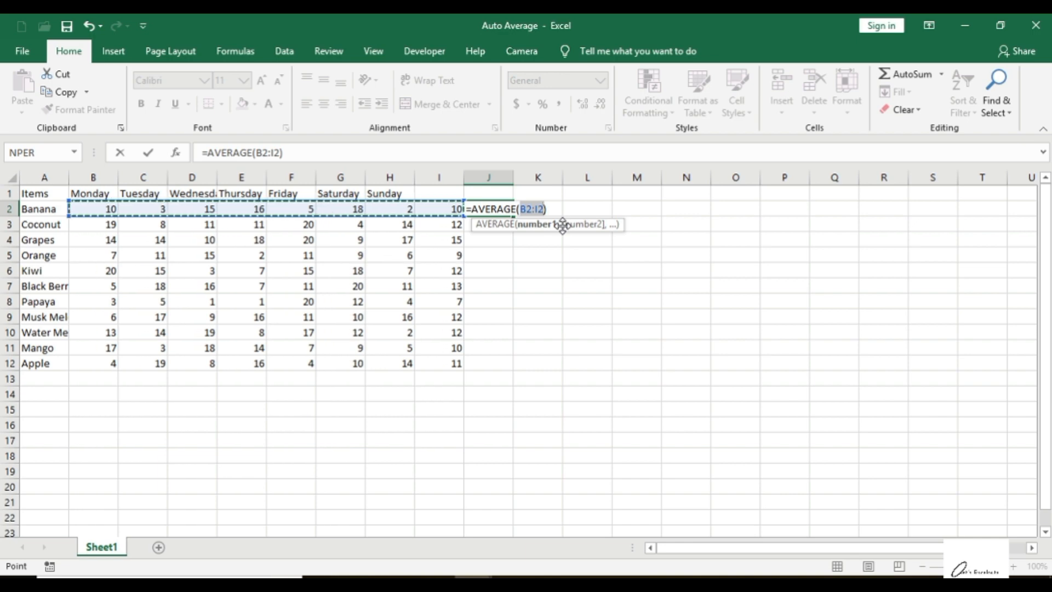
key(Return)
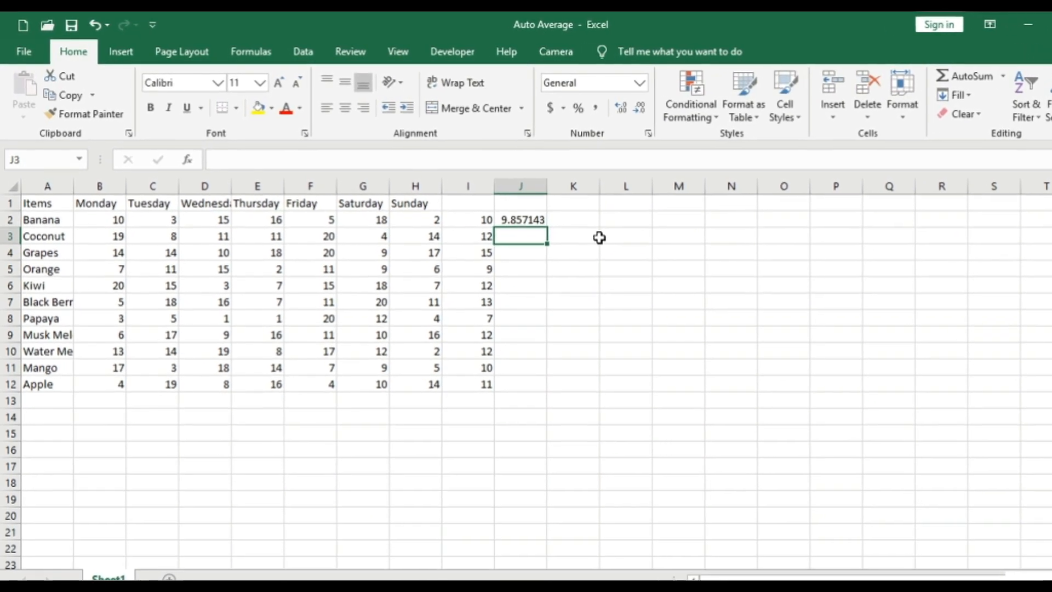
Correct the range of the AVERAGE formula in cell J2 to B2:H2.
key(Up)
key(Left)
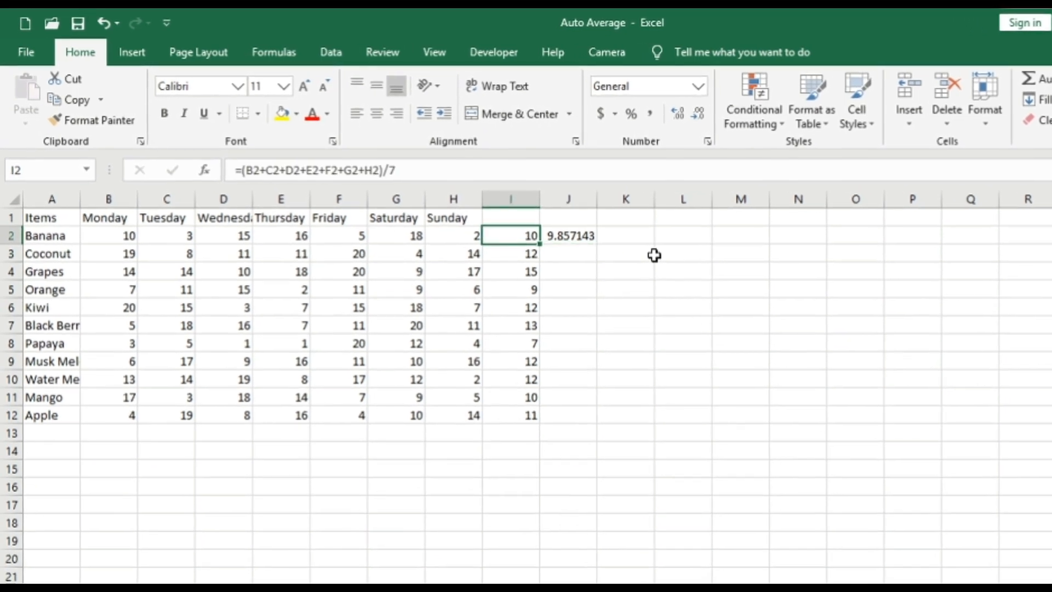
key(Up)
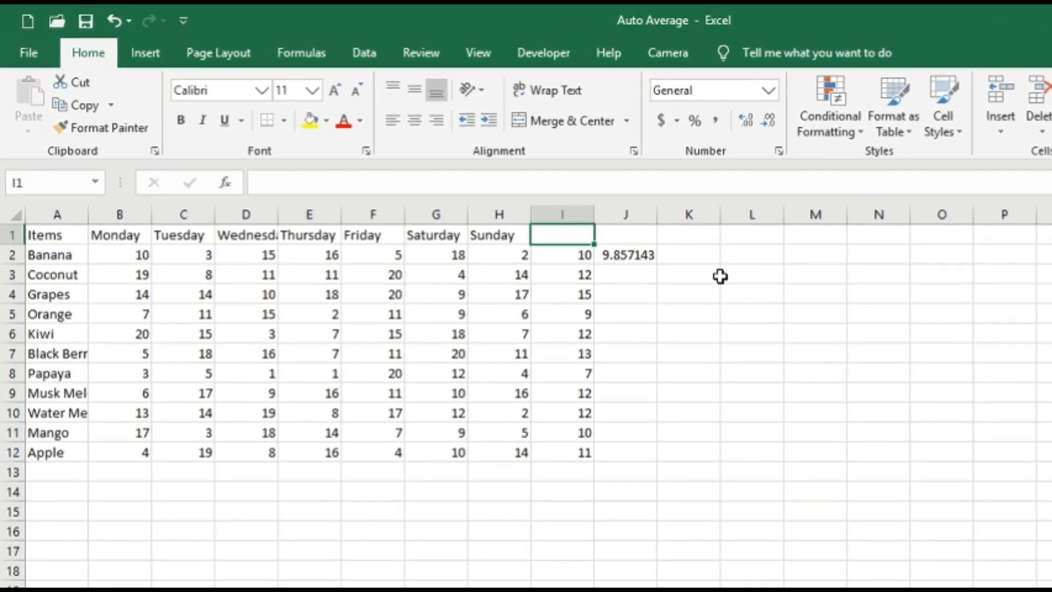
key(Down)
key(Right)
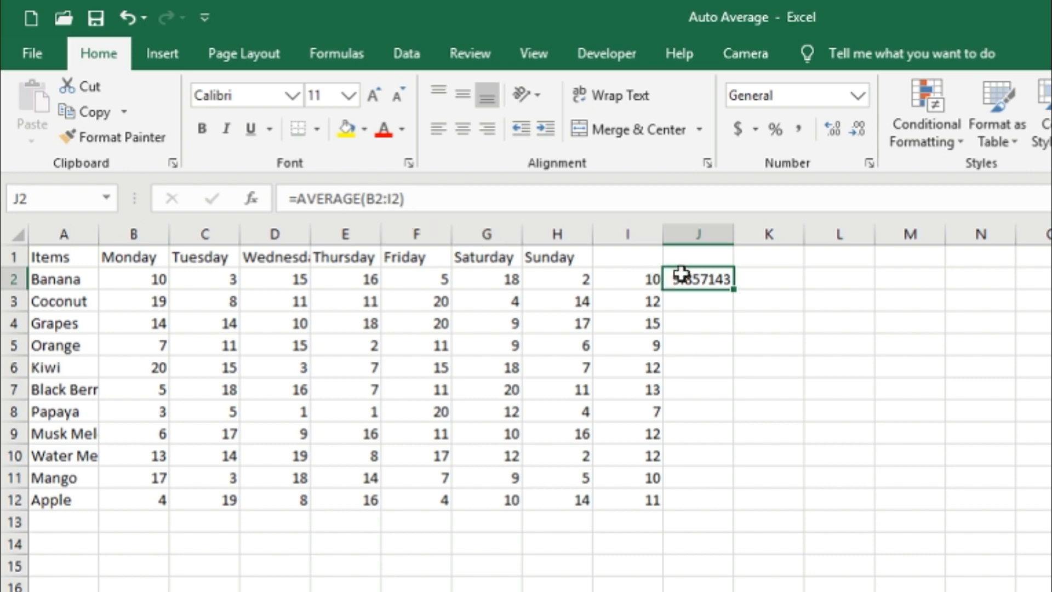
double_click(701, 277)
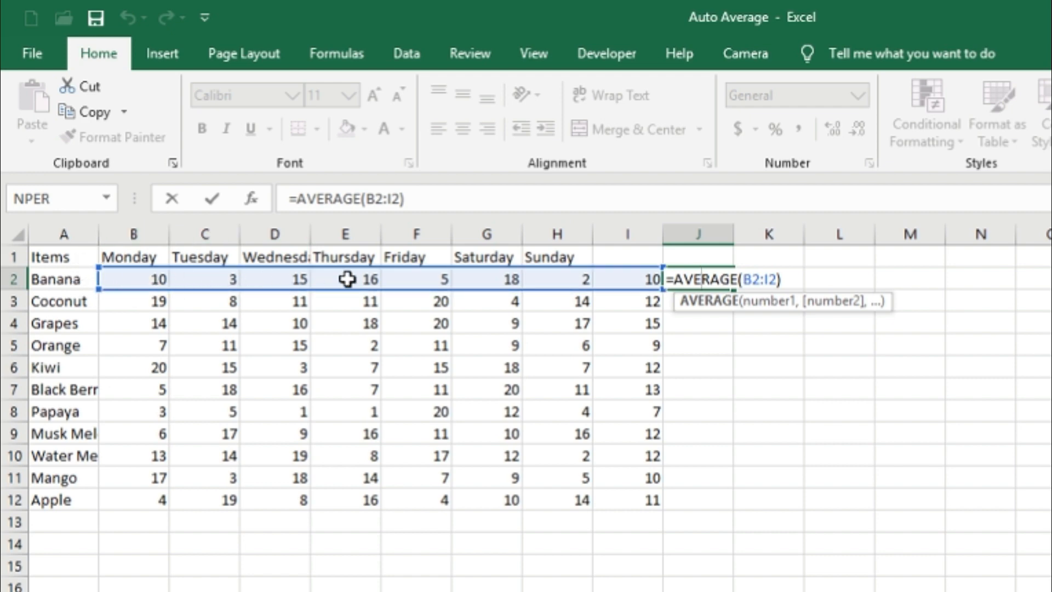
click(779, 280)
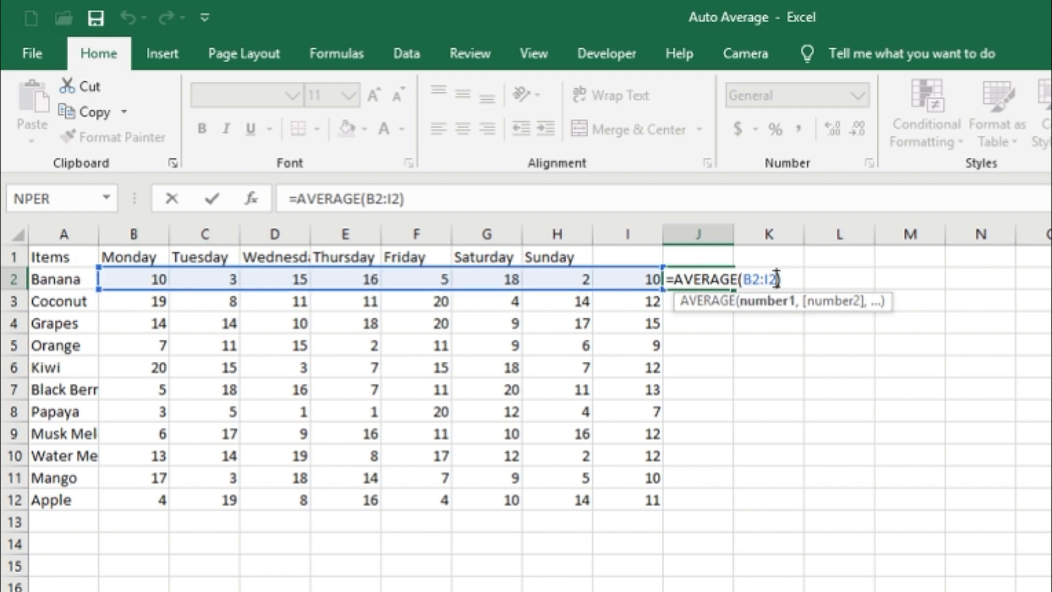
key(Left)
key(BackSpace)
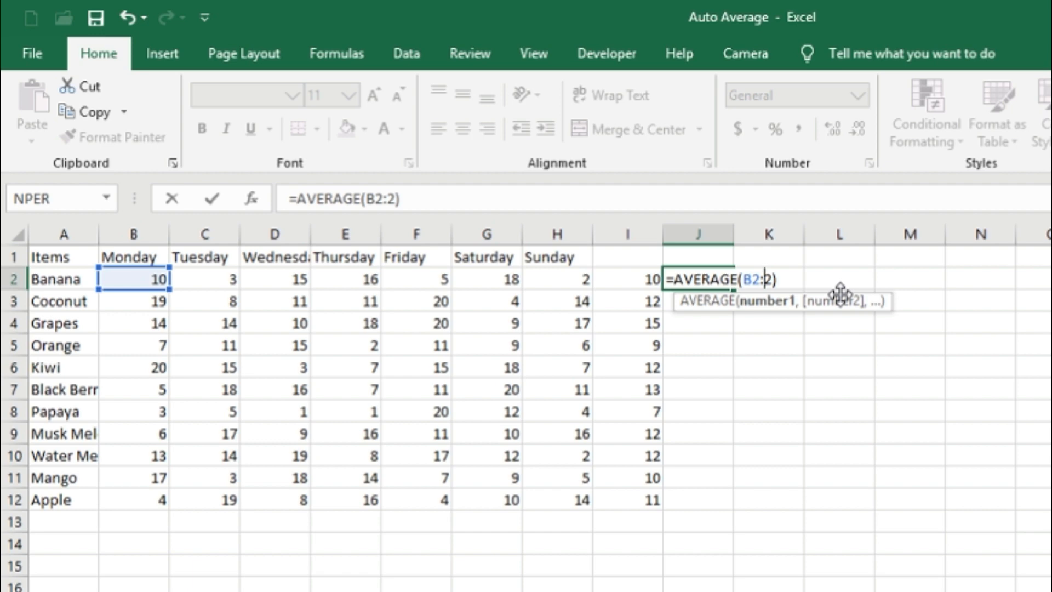
text(h)
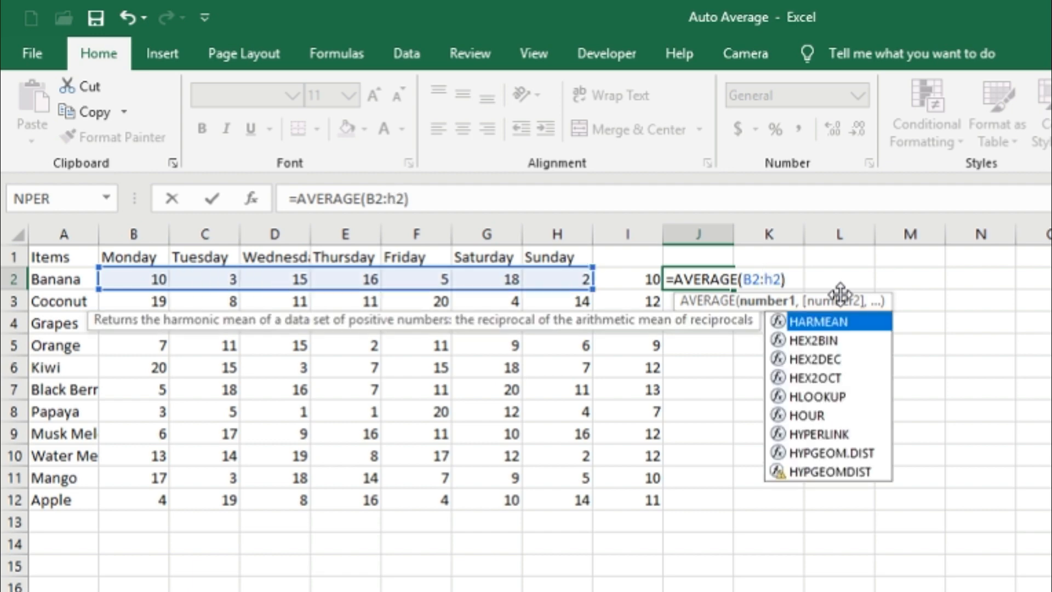
key(Return)
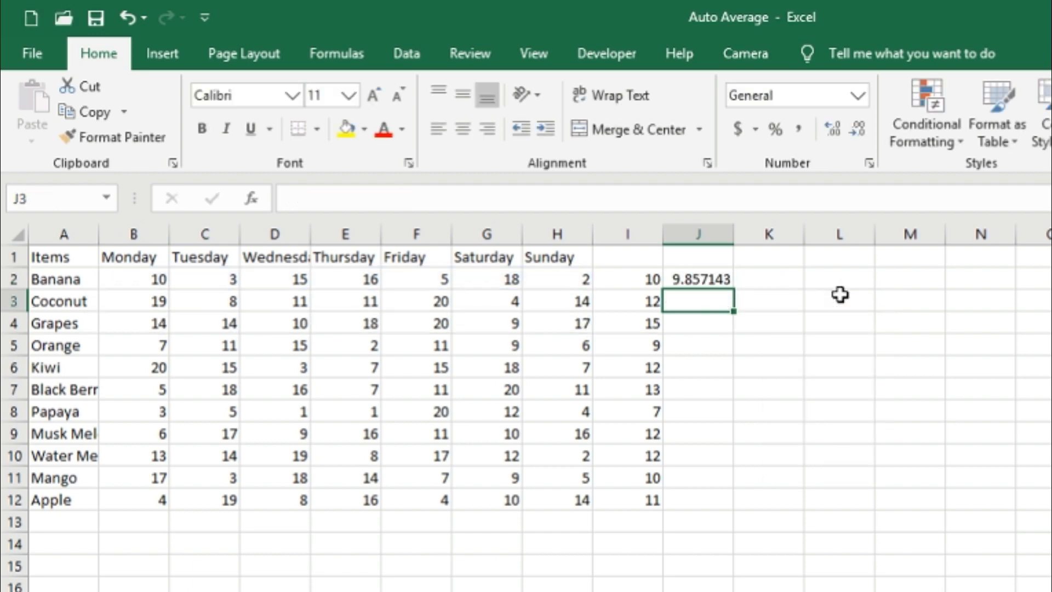
Check the range of the formula in J2 and fill it down through J12 for all remaining items.
key(Up)
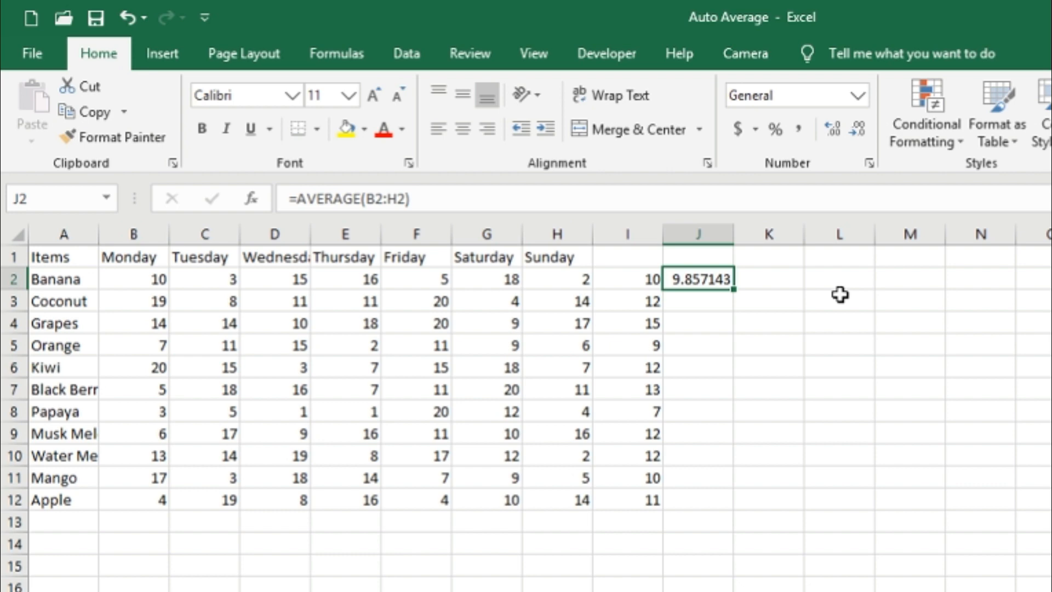
key(F2)
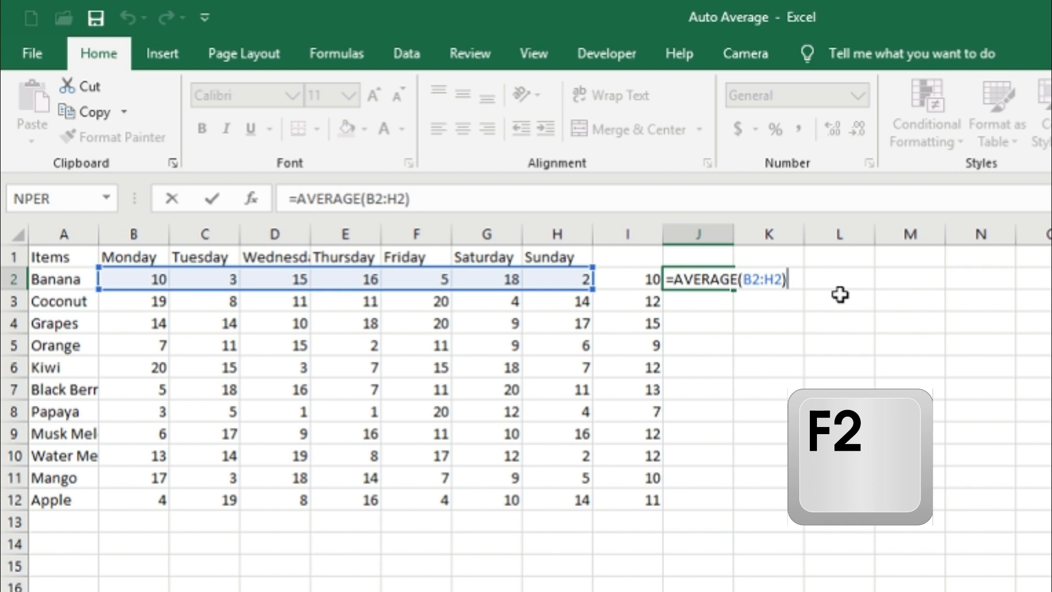
key(Return)
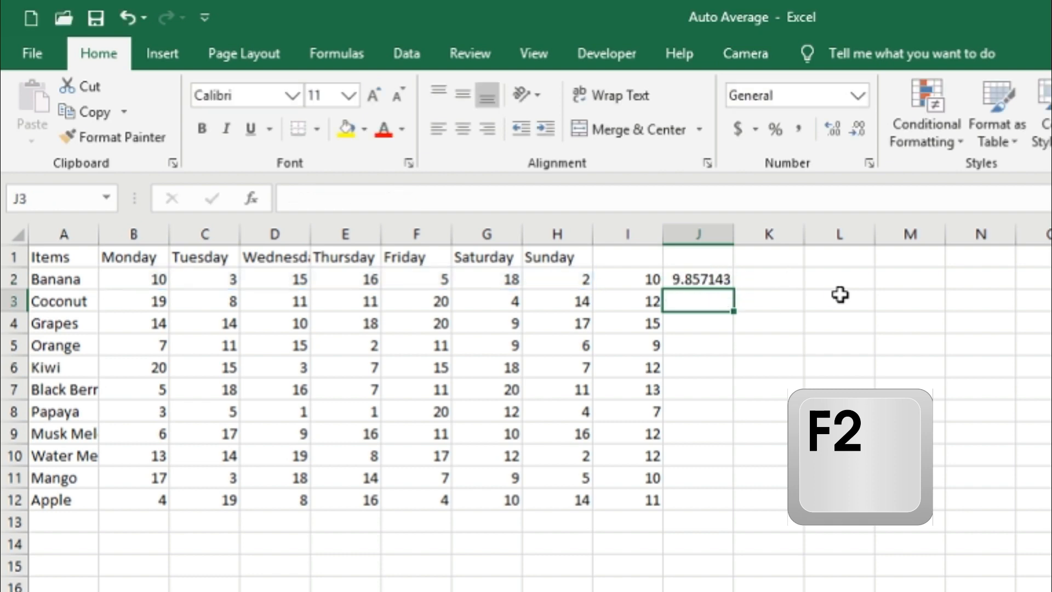
key(Up)
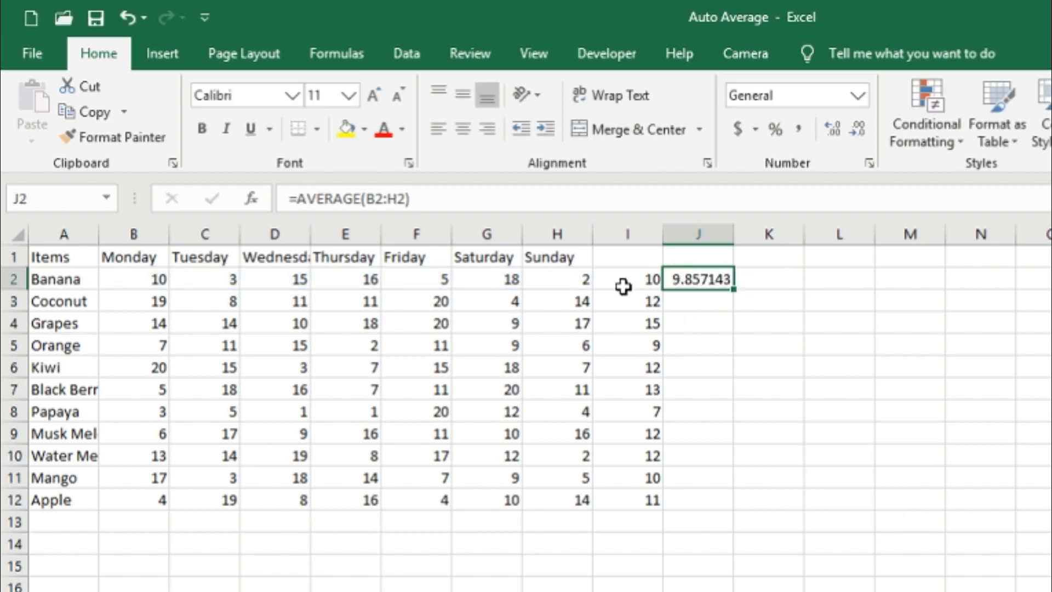
double_click(735, 294)
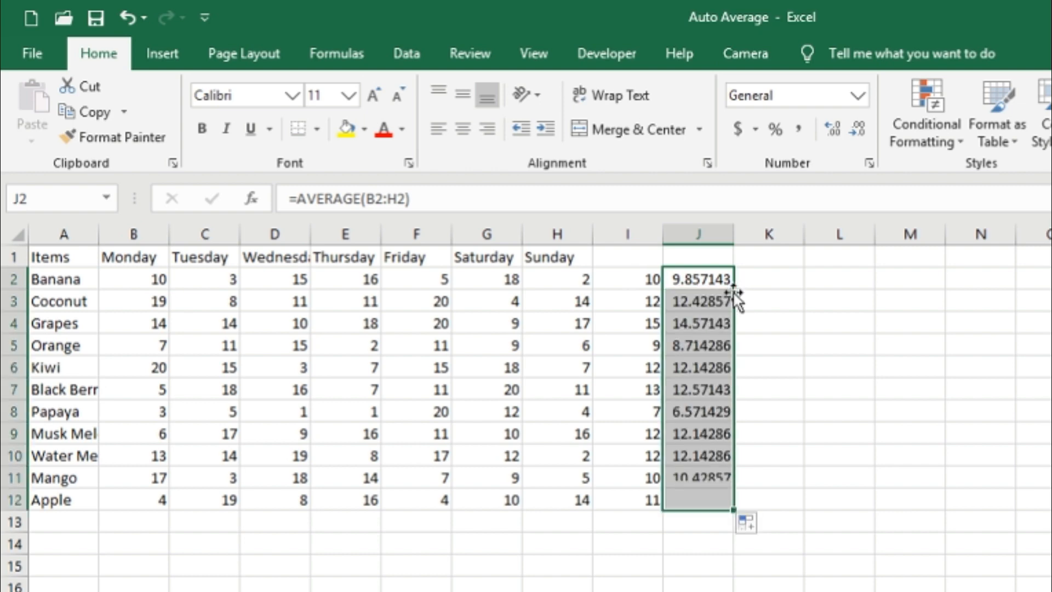
Reduce the averages in J2:J12 to whole numbers with no decimal places.
click(860, 129)
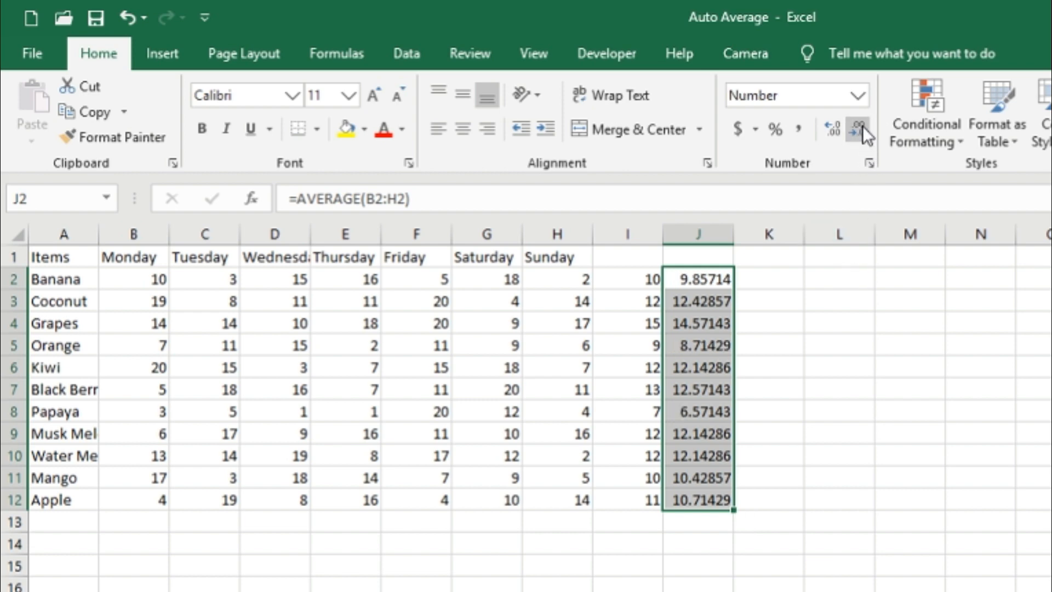
click(860, 128)
click(860, 128)
click(860, 129)
click(860, 128)
click(860, 128)
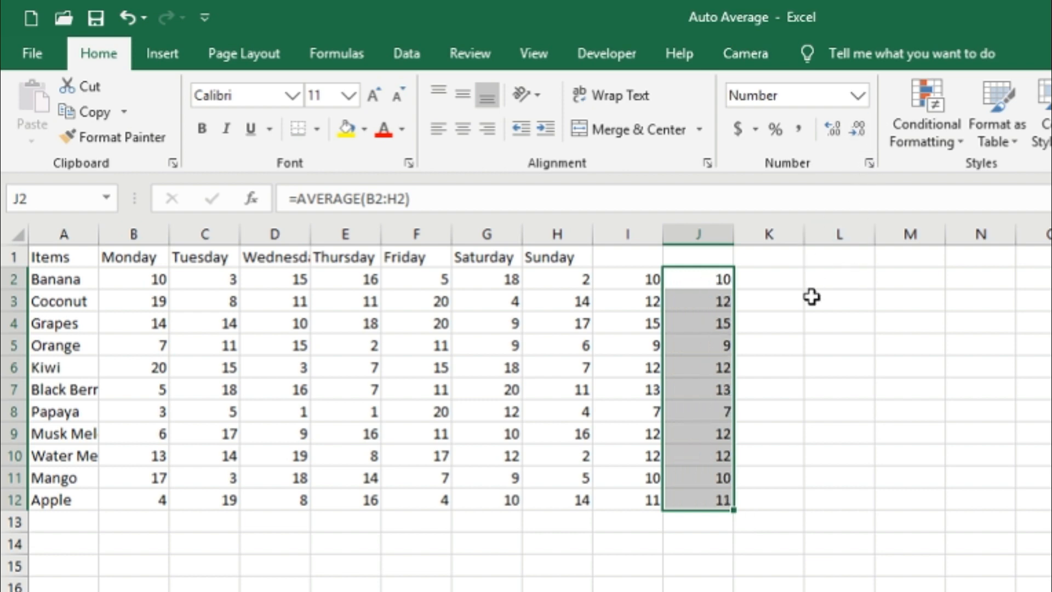
Enter the comparison formula =J2=I2 in cell K2 to check both averages against each other.
click(782, 281)
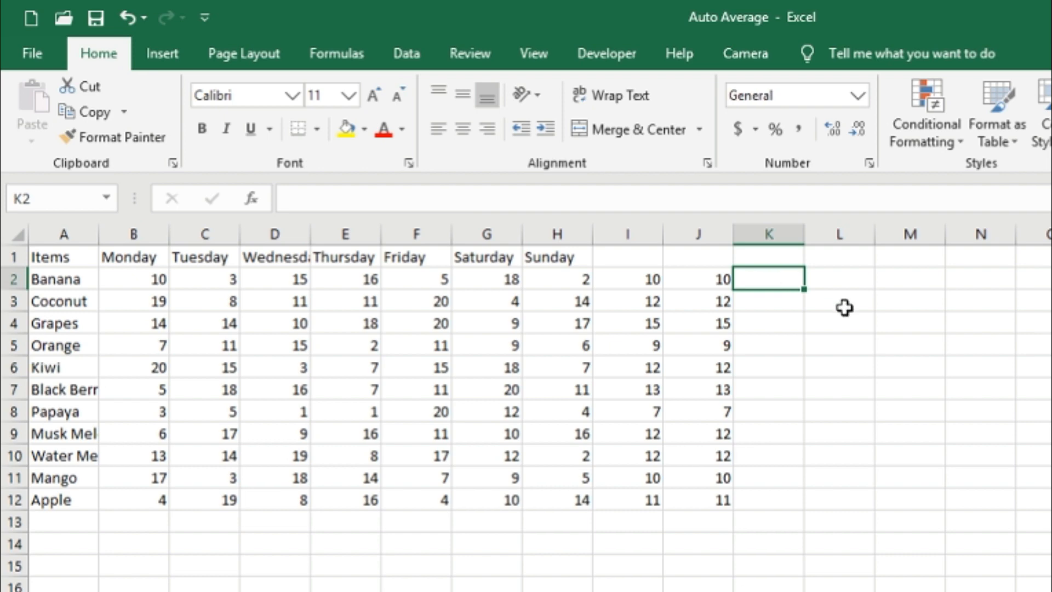
text(=)
key(Left)
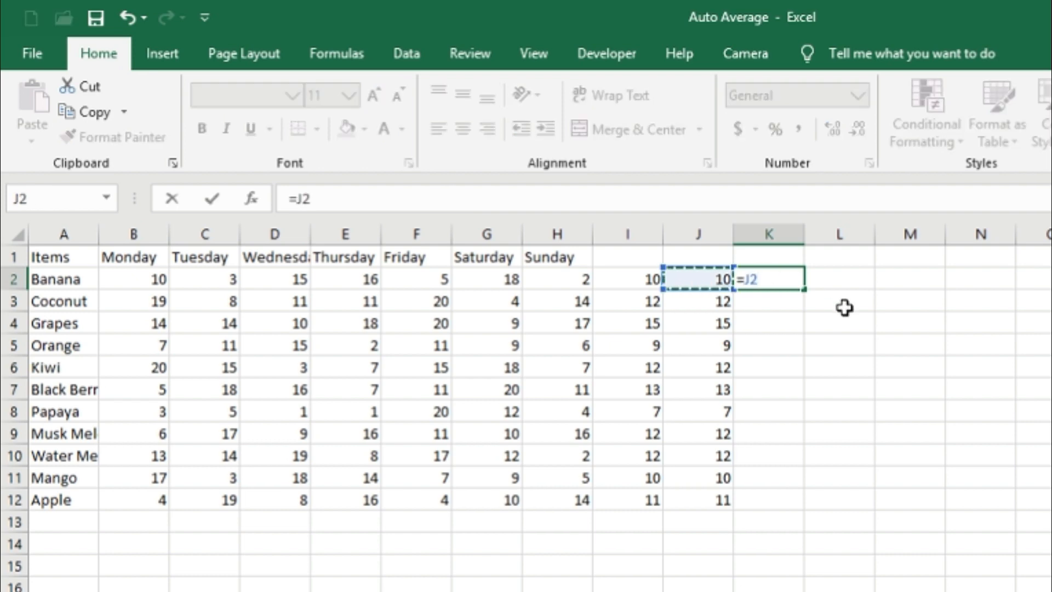
text(=)
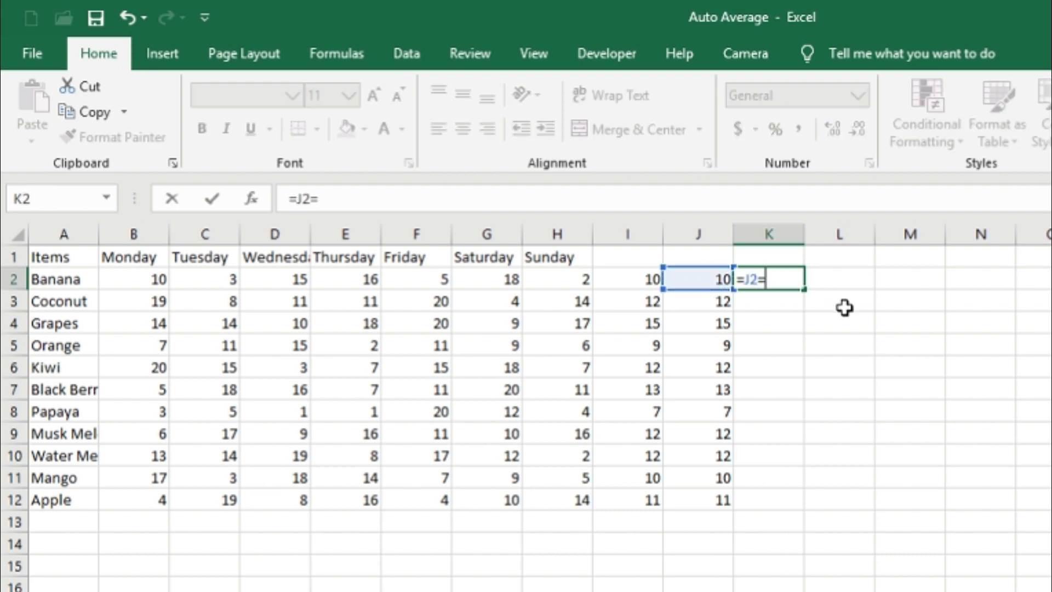
key(Left)
key(Left)
key(Return)
Fill the comparison formula from K2 down through K12.
key(Up)
key(Left)
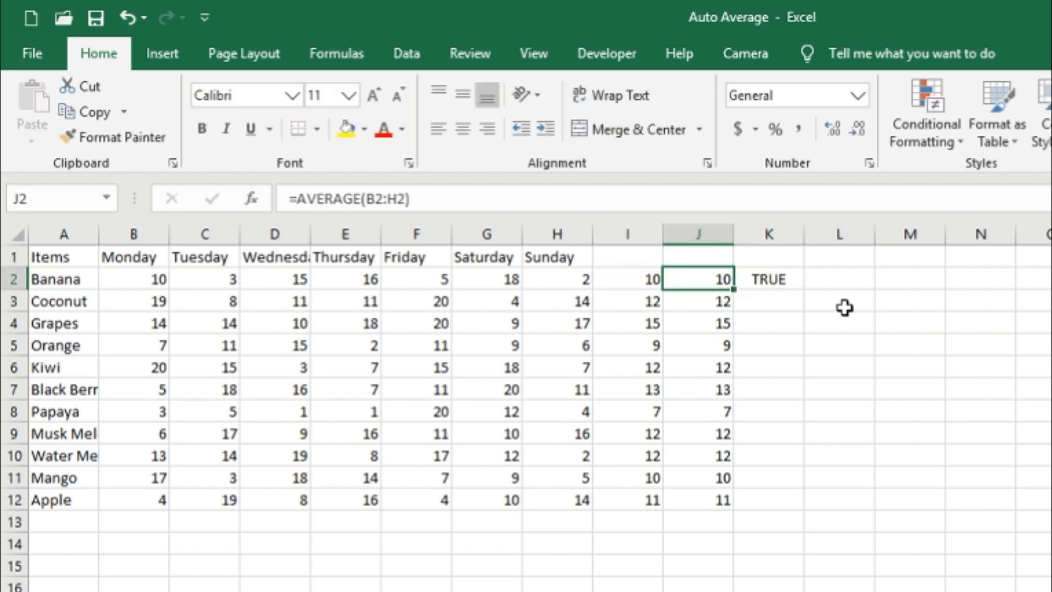
key(ctrl+Down)
key(Right)
key(ctrl+shift+Up)
key(ctrl+d)
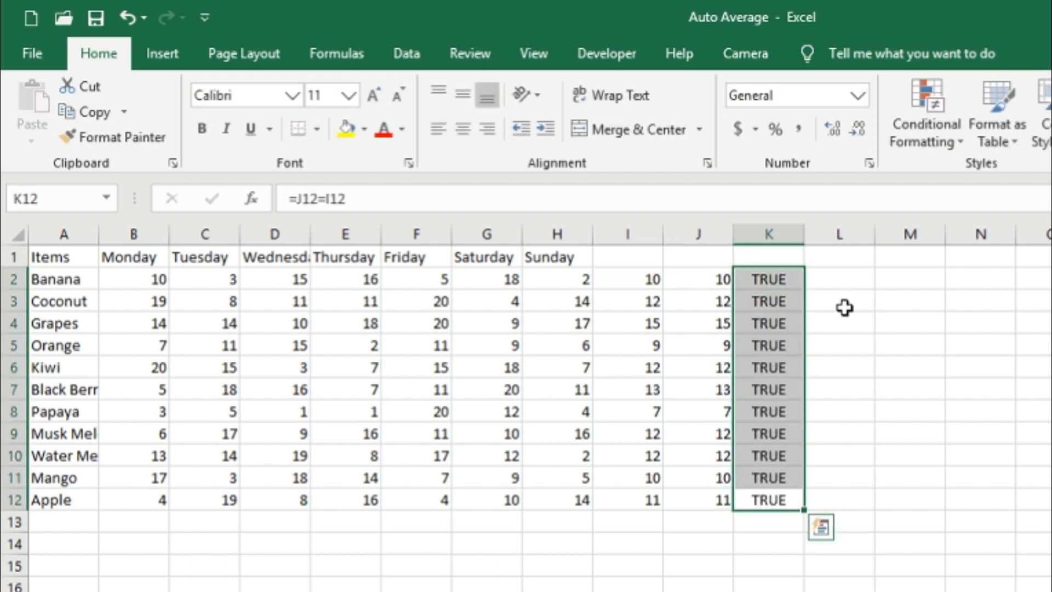
Clear the comparison formulas from K2:K12.
key(Delete)
key(Up)
key(Down)
key(Left)
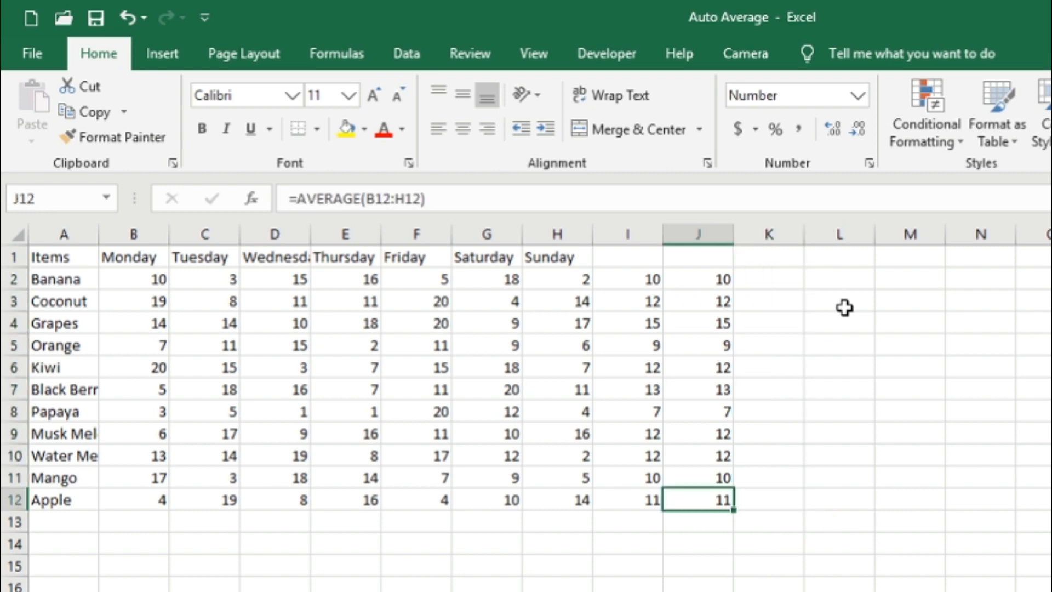
Average the Monday values B2:B12 in cell B13 with the AutoSum Average function.
key(ctrl+Up)
key(Down)
key(ctrl+Down)
key(Left)
key(Left)
key(Left)
key(Left)
key(Left)
key(Left)
key(Left)
key(Down)
key(Left)
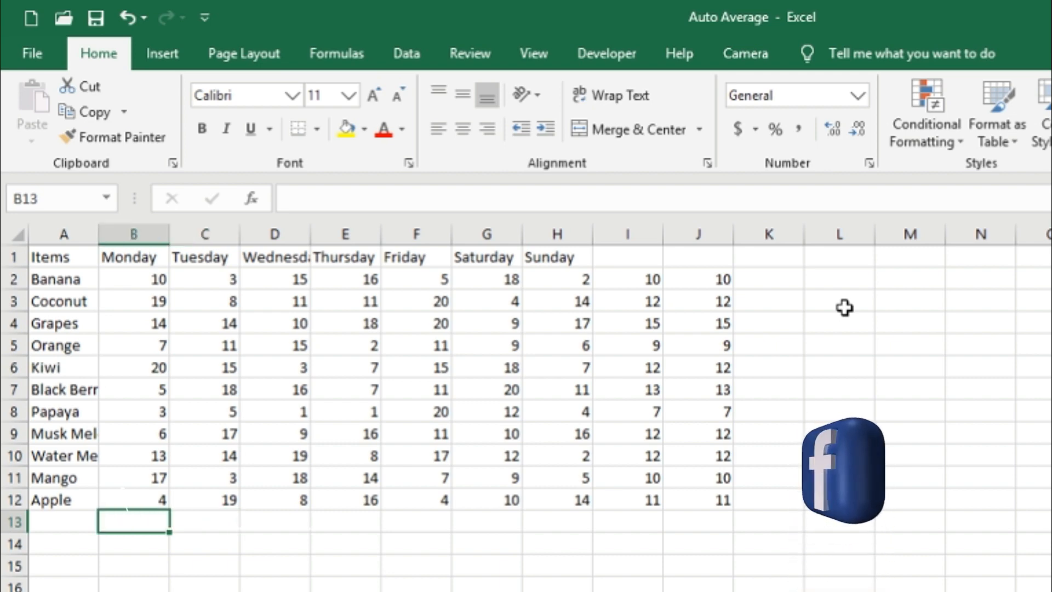
key(alt+h)
key(u)
key(a)
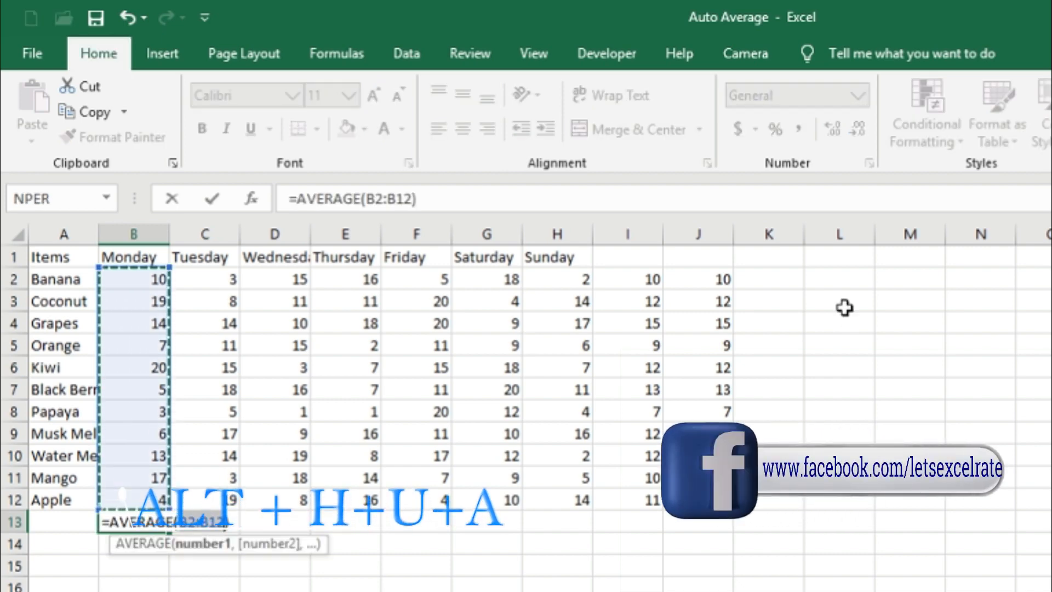
key(Return)
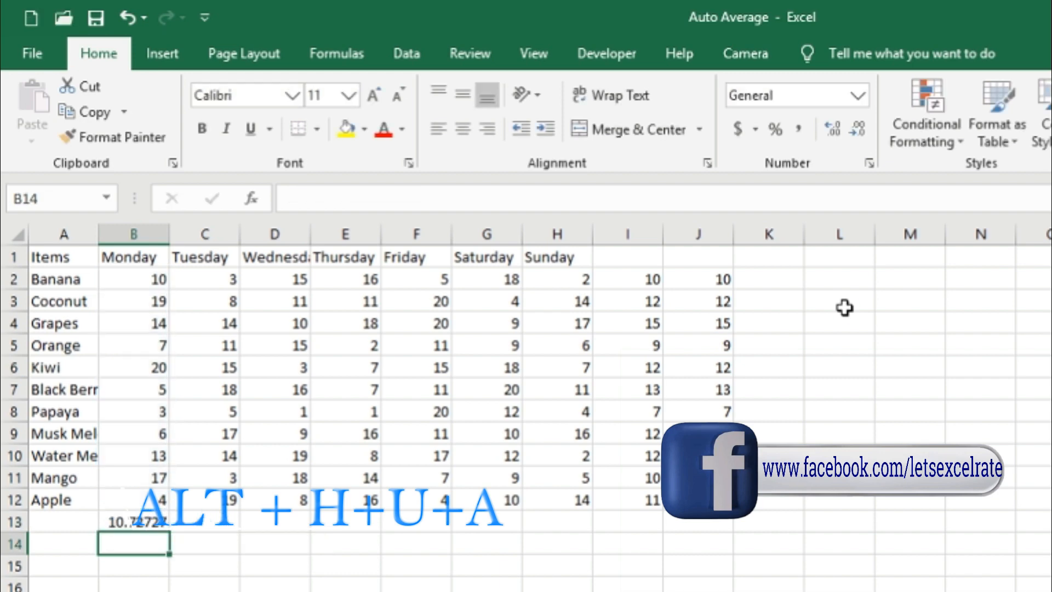
Apply AutoSum Average across B13:J13 to average every day column and both weekly average columns.
key(Up)
key(shift+Right)
key(shift+Right)
key(shift+Right)
key(shift+Right)
key(shift+Right)
key(shift+Right)
key(shift+Right)
key(shift+Right)
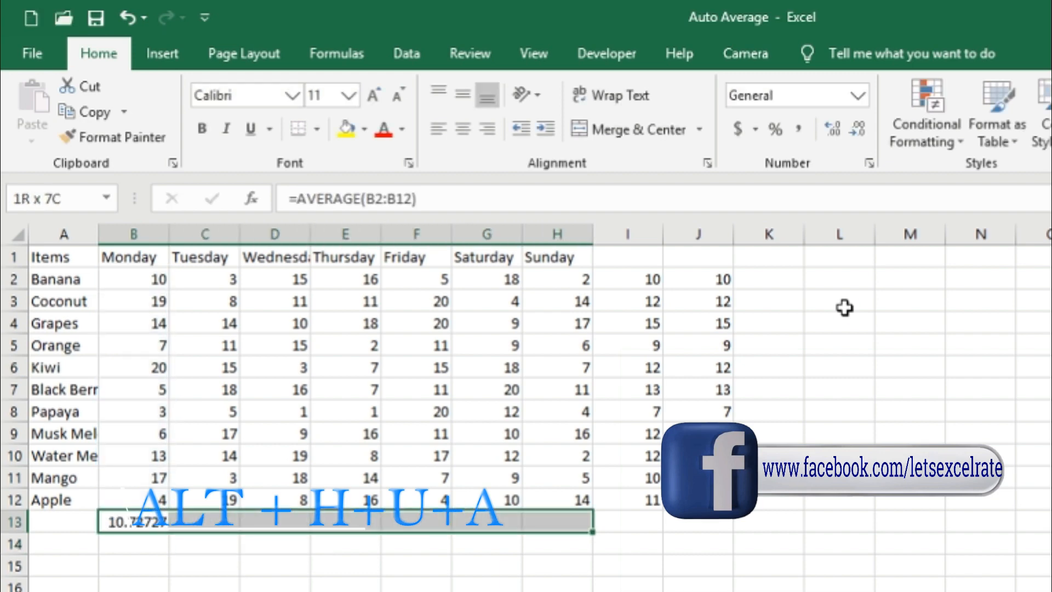
key(alt+h)
key(u)
key(a)
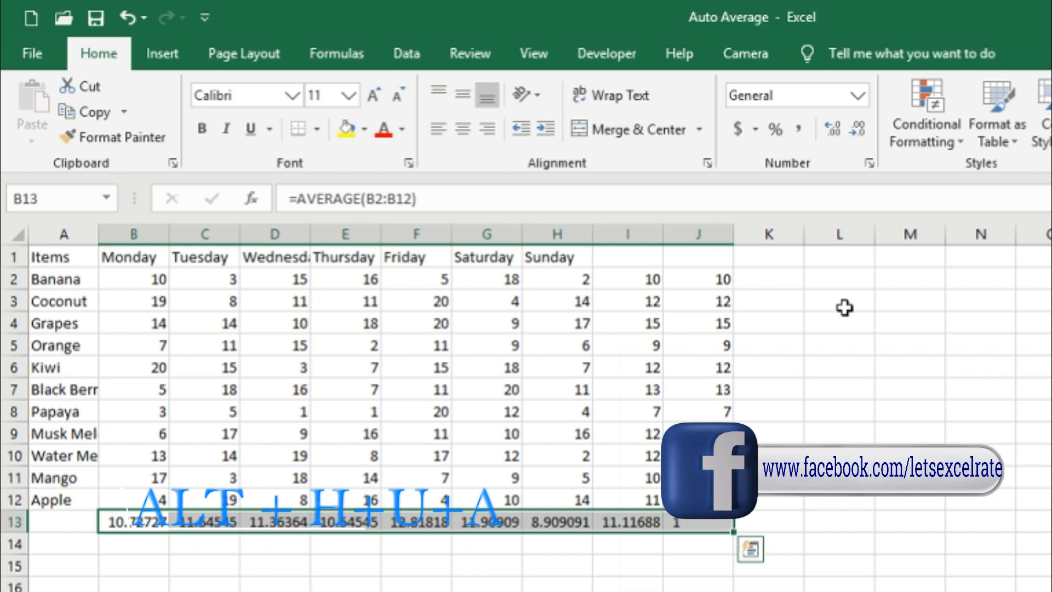
Reduce the averages in B13:J13 to whole numbers with no decimal places.
key(Left)
key(Right)
key(ctrl+shift+Right)
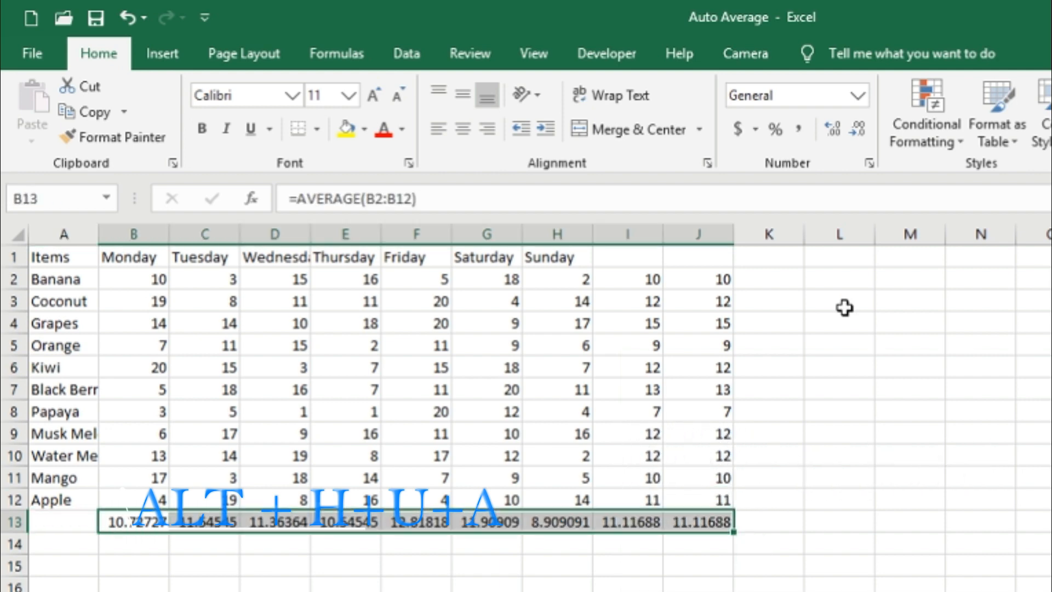
click(860, 131)
click(860, 131)
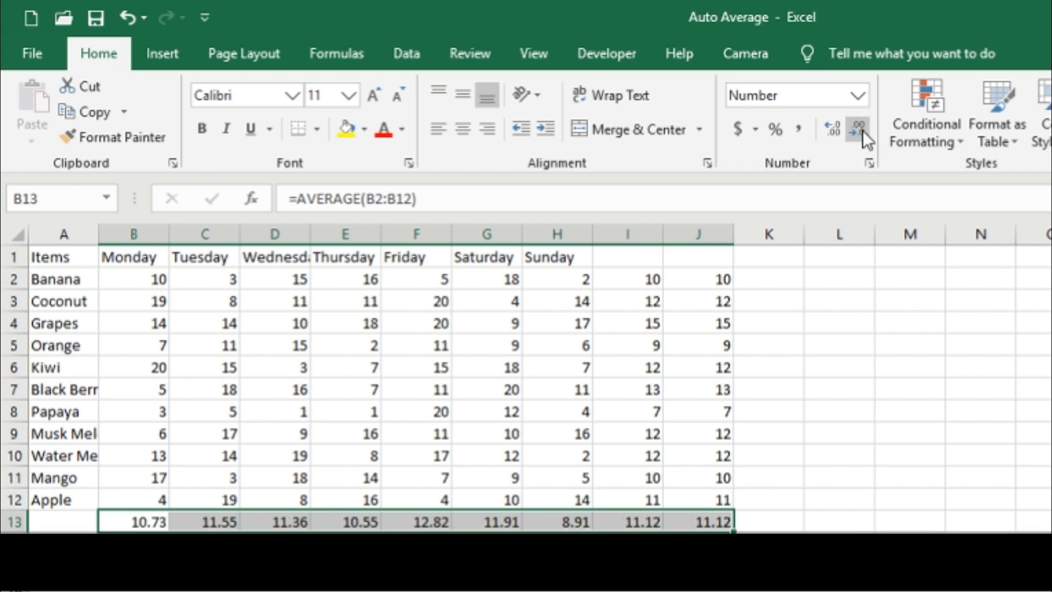
click(860, 131)
click(860, 131)
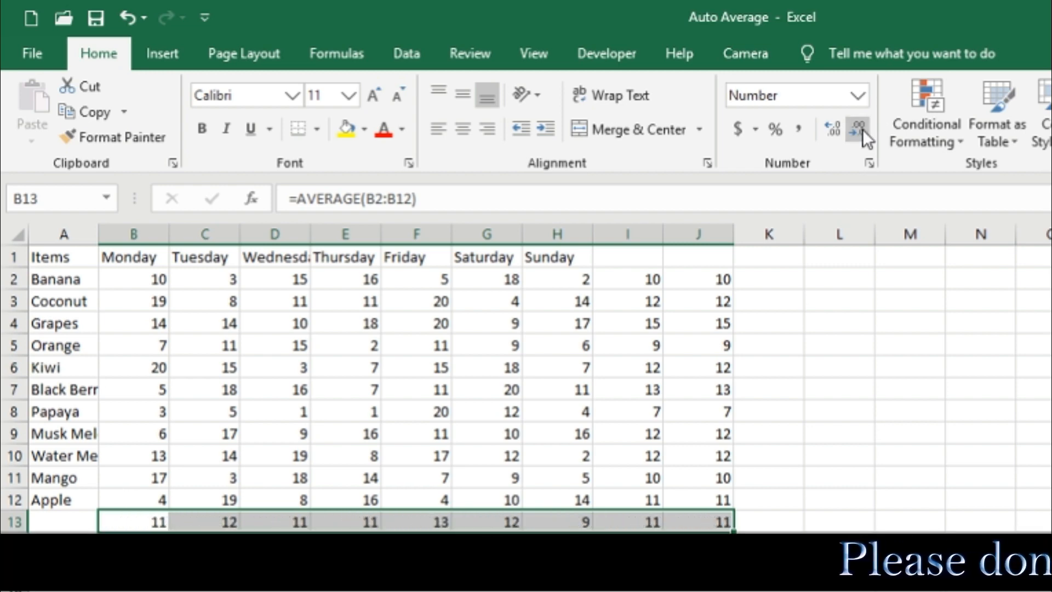
click(812, 366)
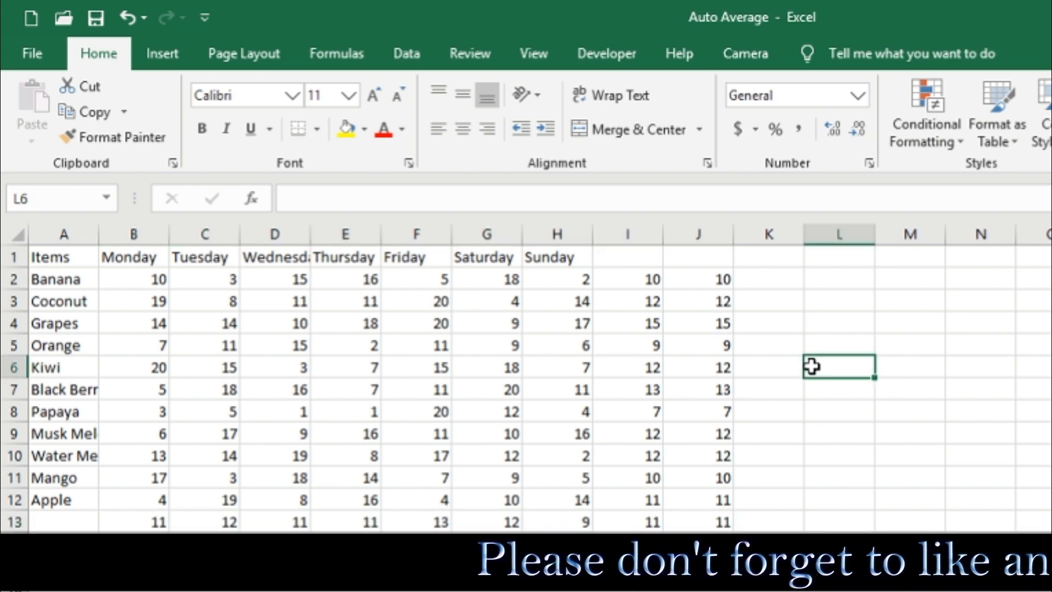